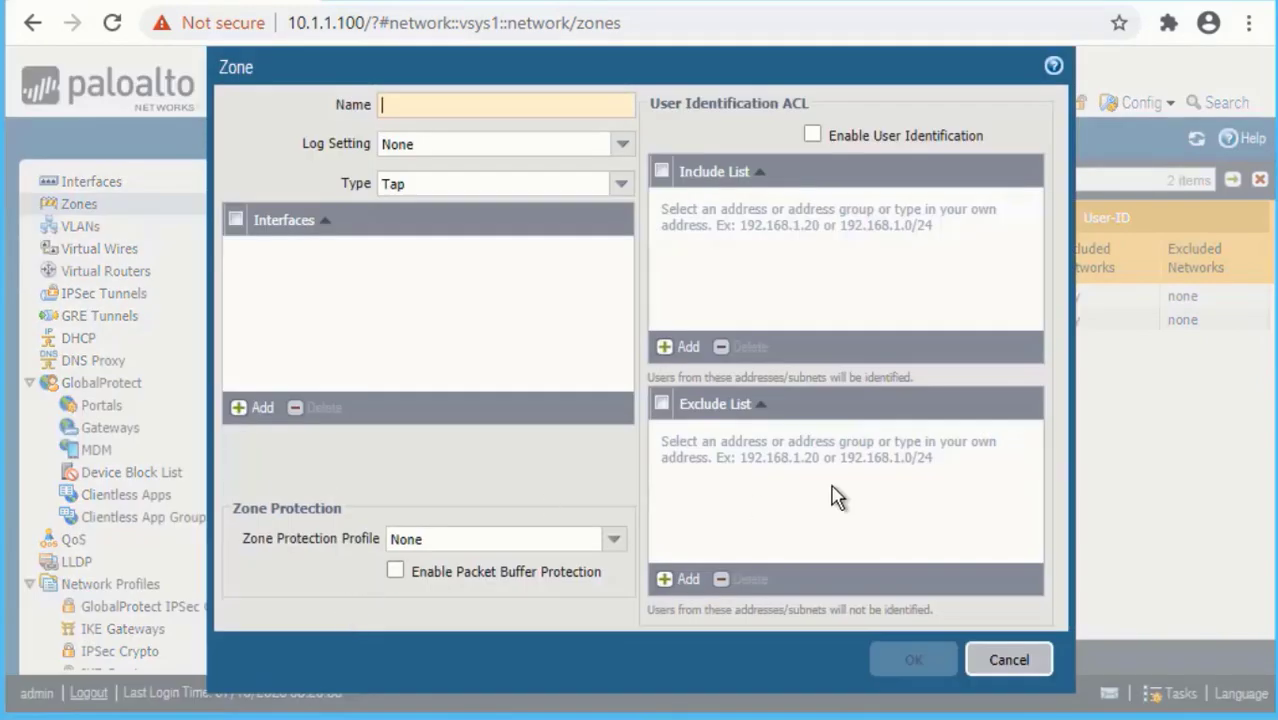
# Name the new zone DMZ, set its type to Layer3 and save it.
pyautogui.write('DMZ')
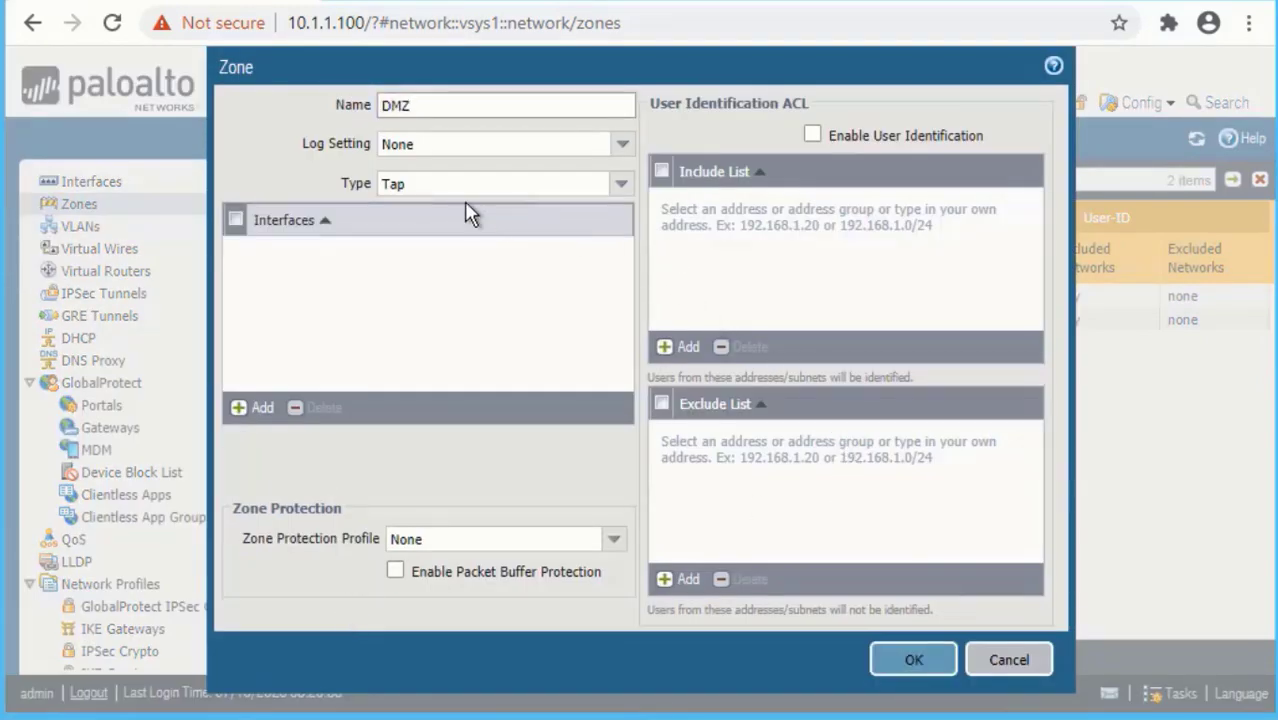
pyautogui.click(621, 200)
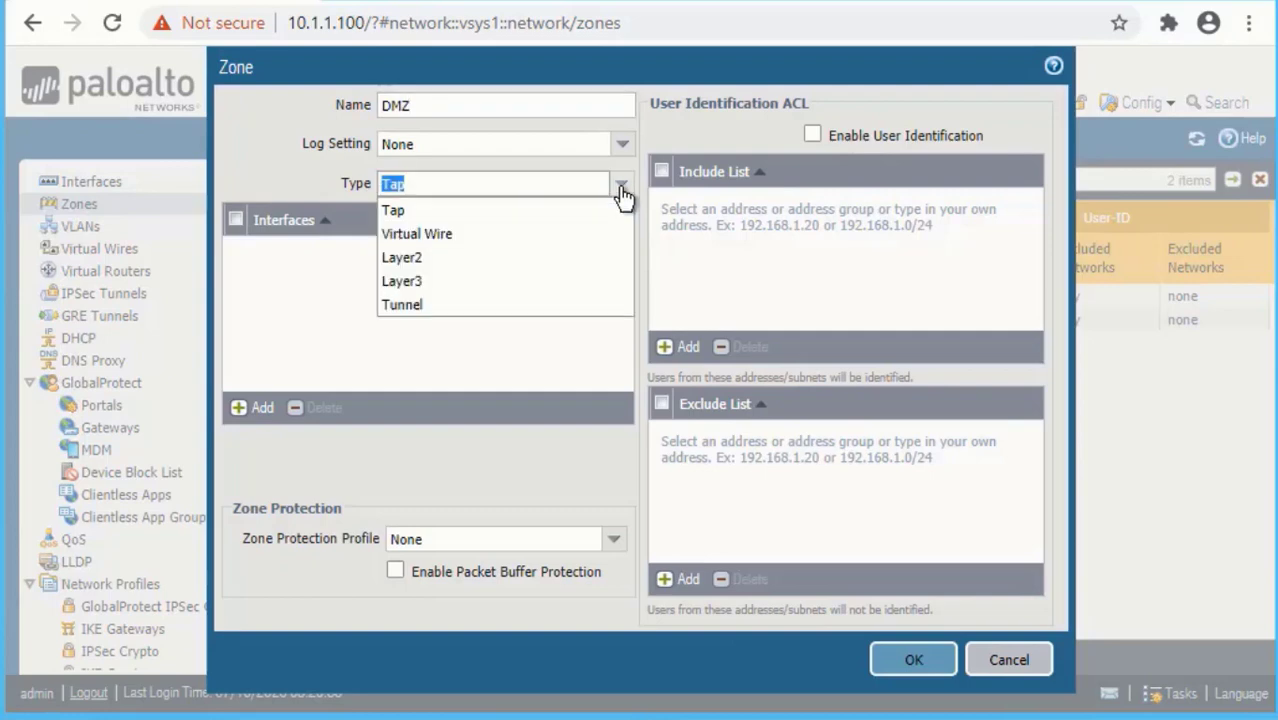
pyautogui.click(512, 286)
pyautogui.click(914, 660)
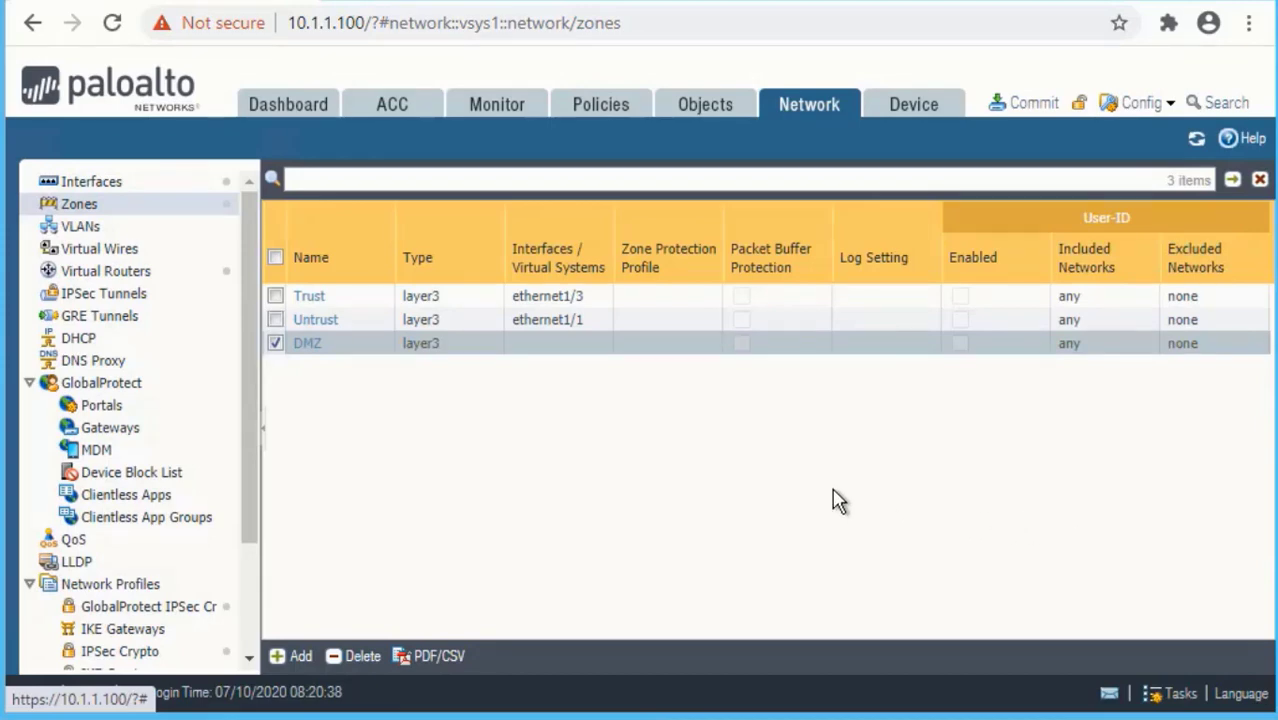
# Open the ethernet1/2 interface for editing, give it the comment ***DMZ*** and set its interface type to Layer3.
pyautogui.click(120, 186)
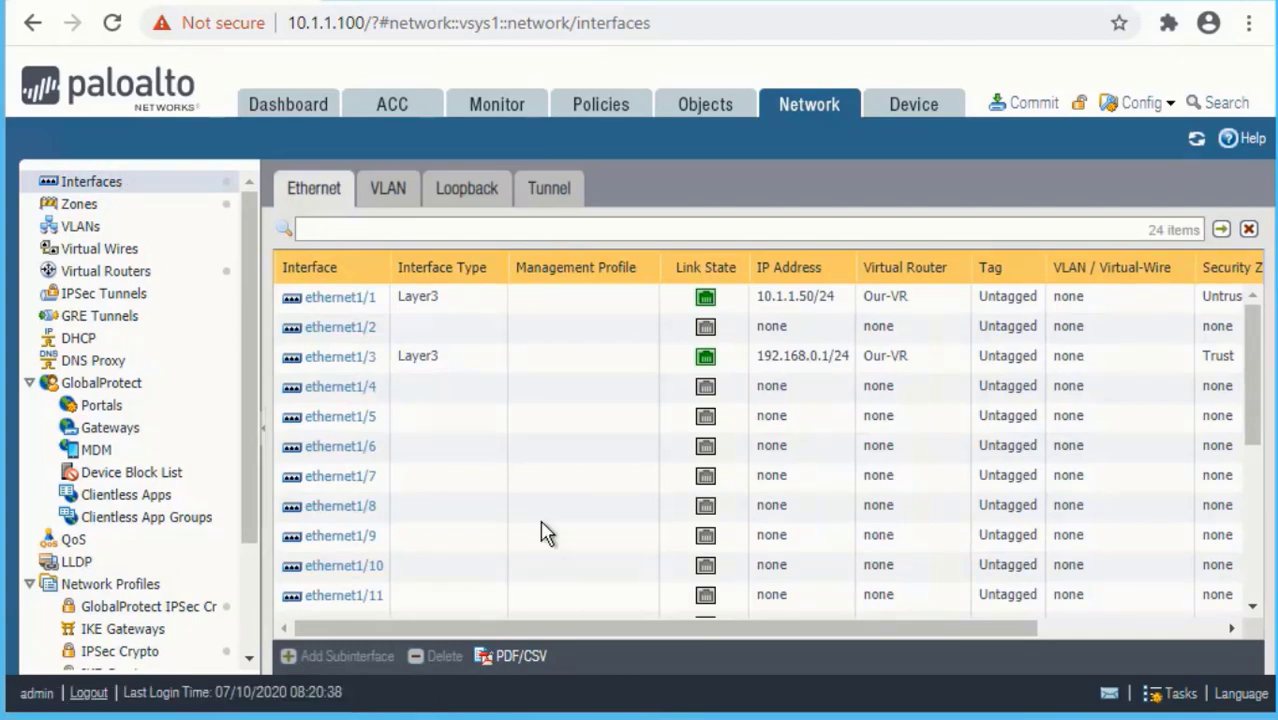
pyautogui.click(329, 335)
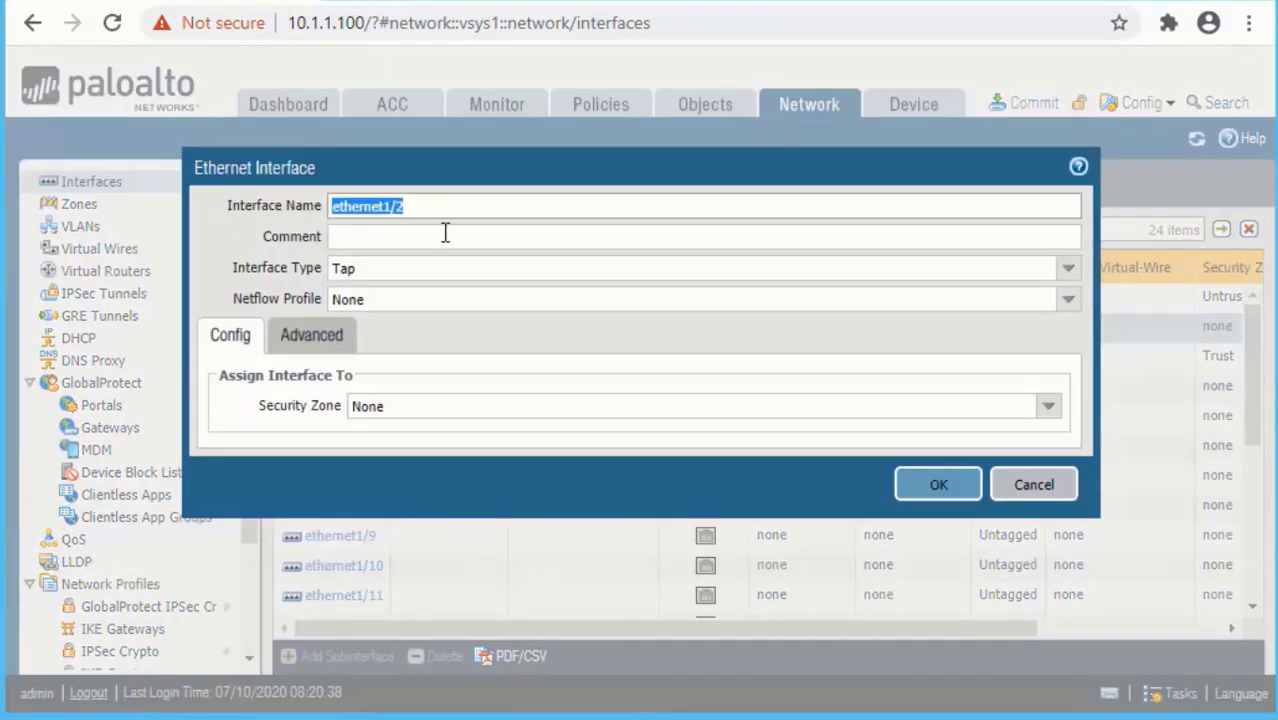
pyautogui.click(445, 233)
pyautogui.write('**')
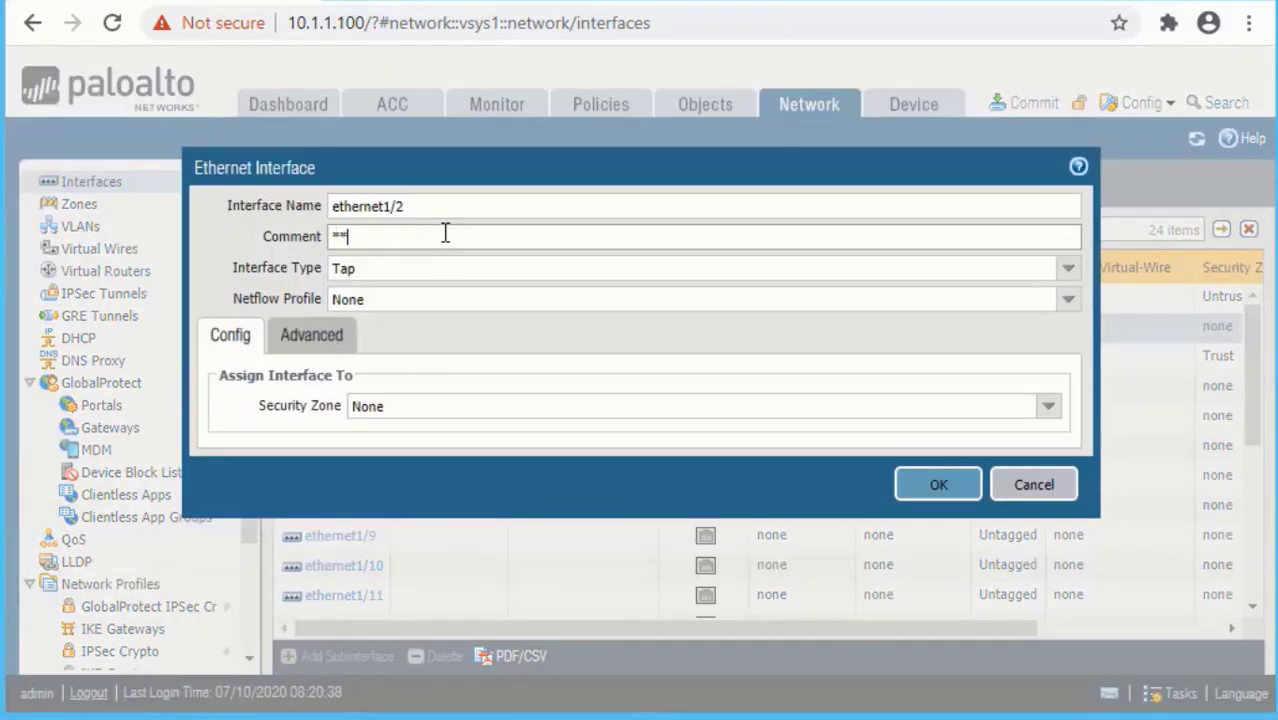
pyautogui.write('*DMZ***')
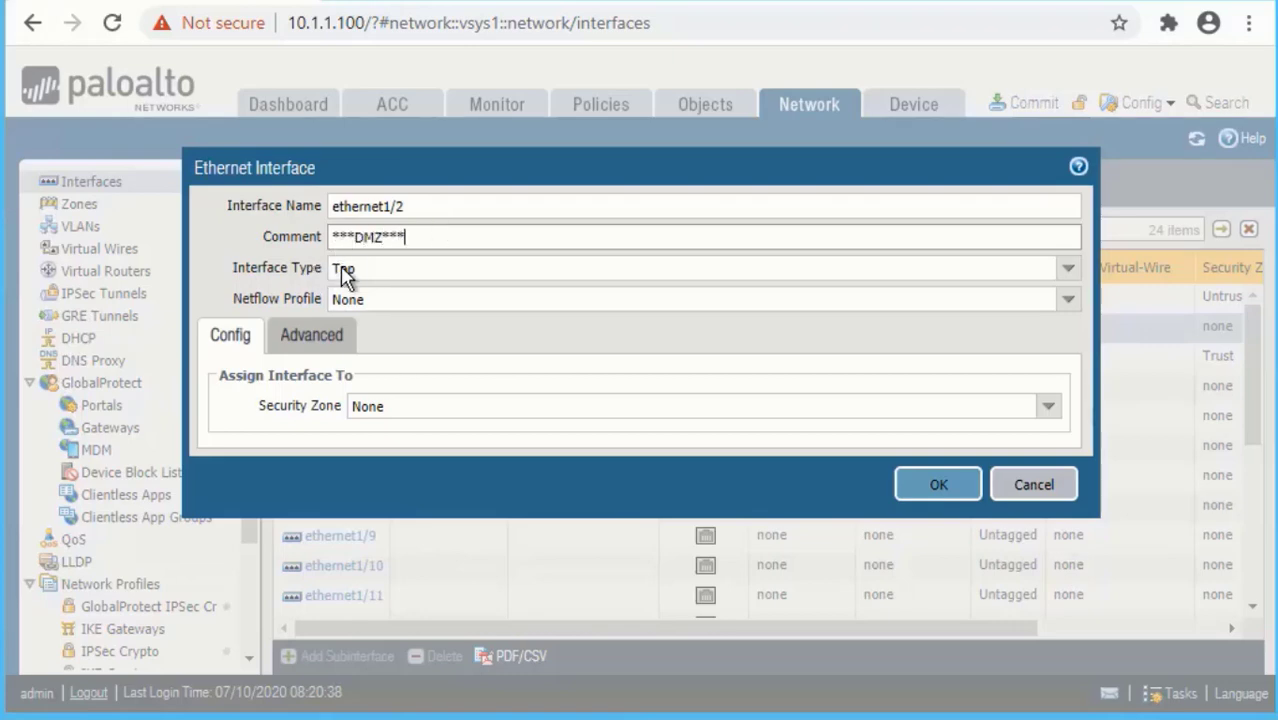
pyautogui.click(1069, 270)
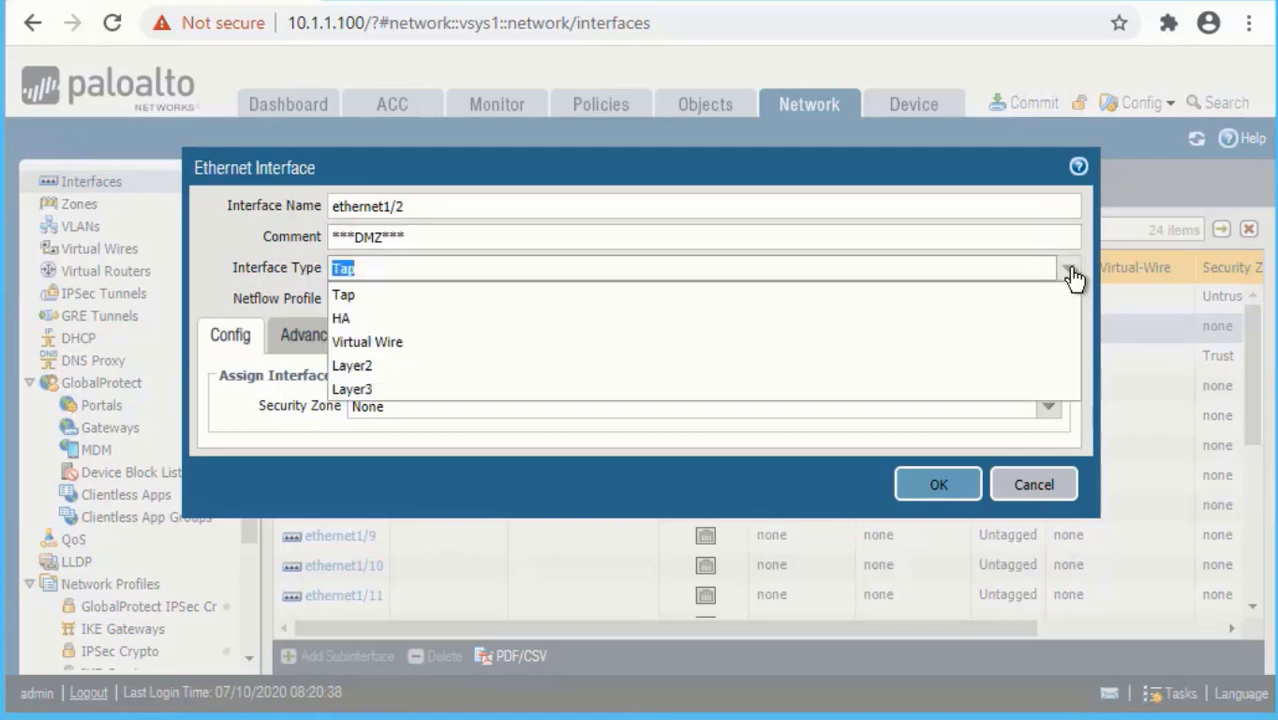
pyautogui.click(629, 389)
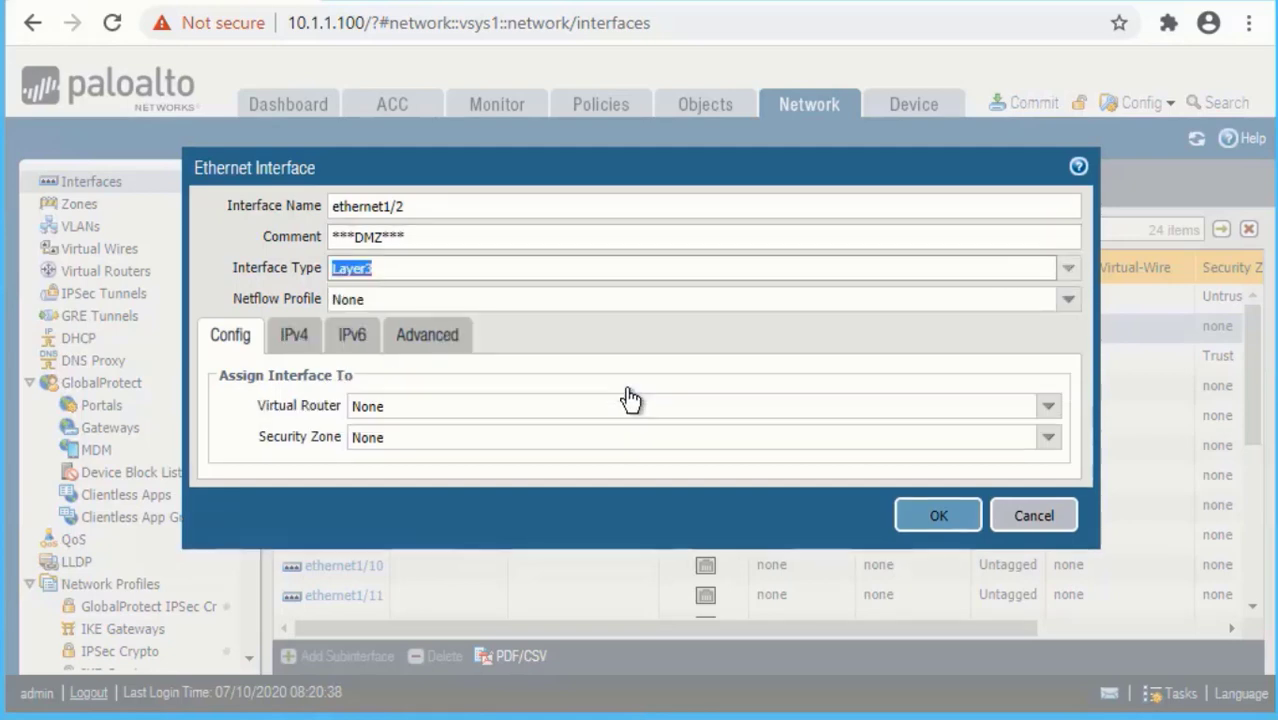
# Assign the ethernet1/2 interface to the virtual router Our-VR and the security zone DMZ.
pyautogui.click(398, 385)
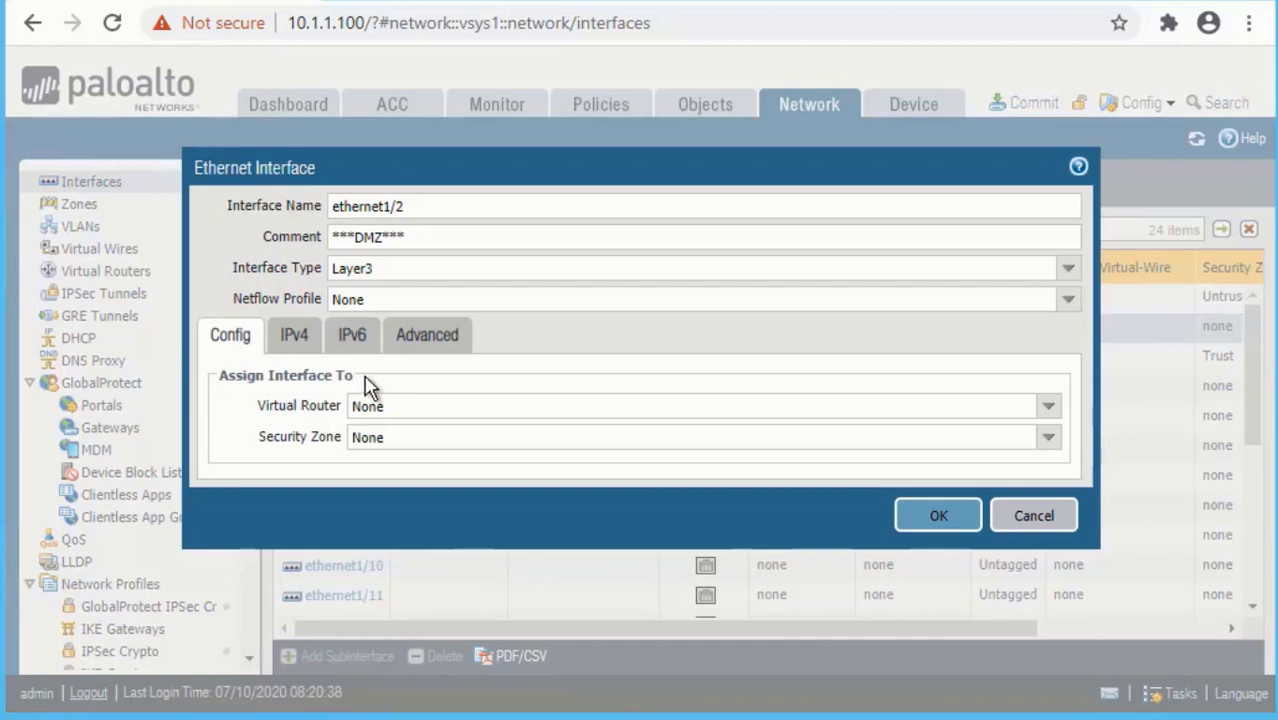
pyautogui.click(1046, 410)
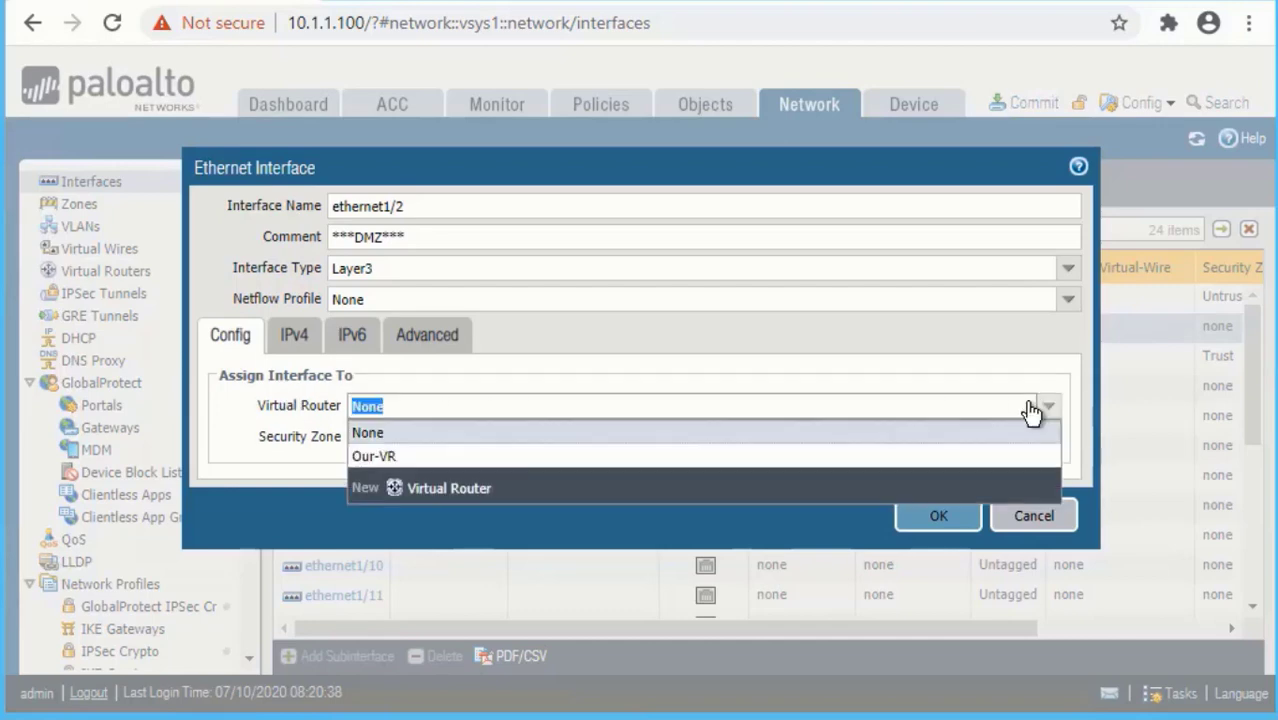
pyautogui.click(529, 455)
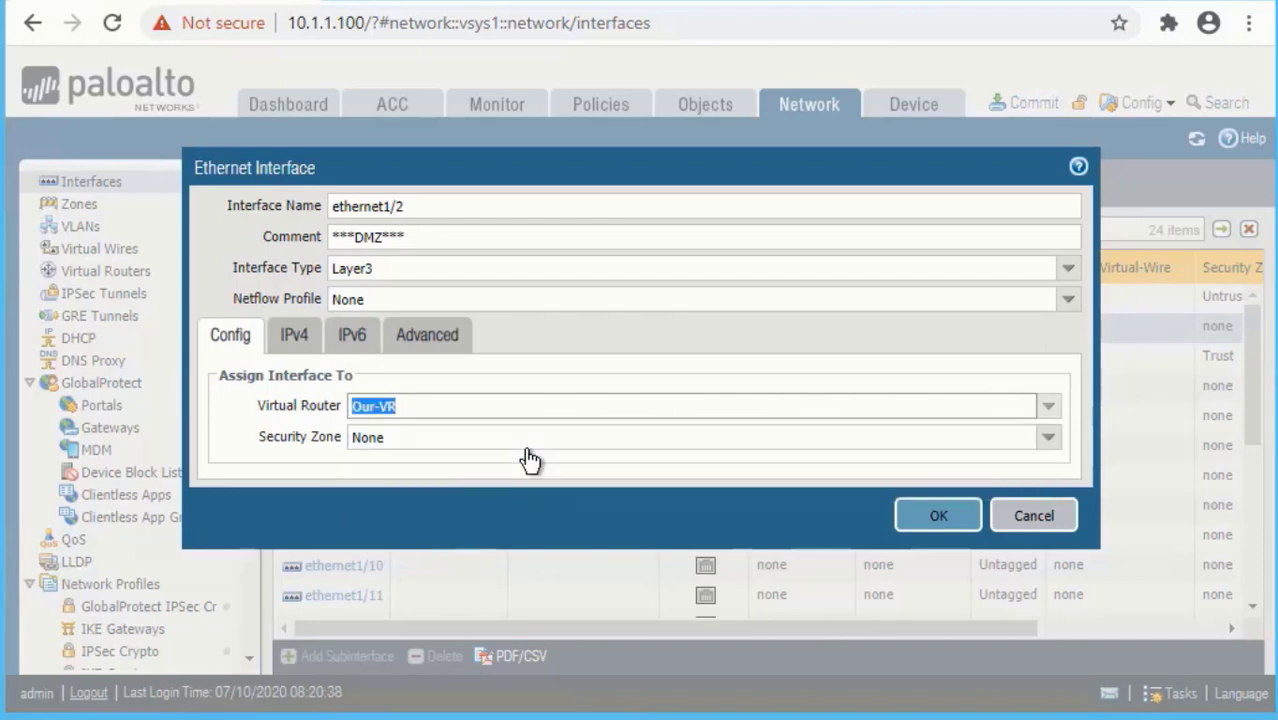
pyautogui.click(1047, 440)
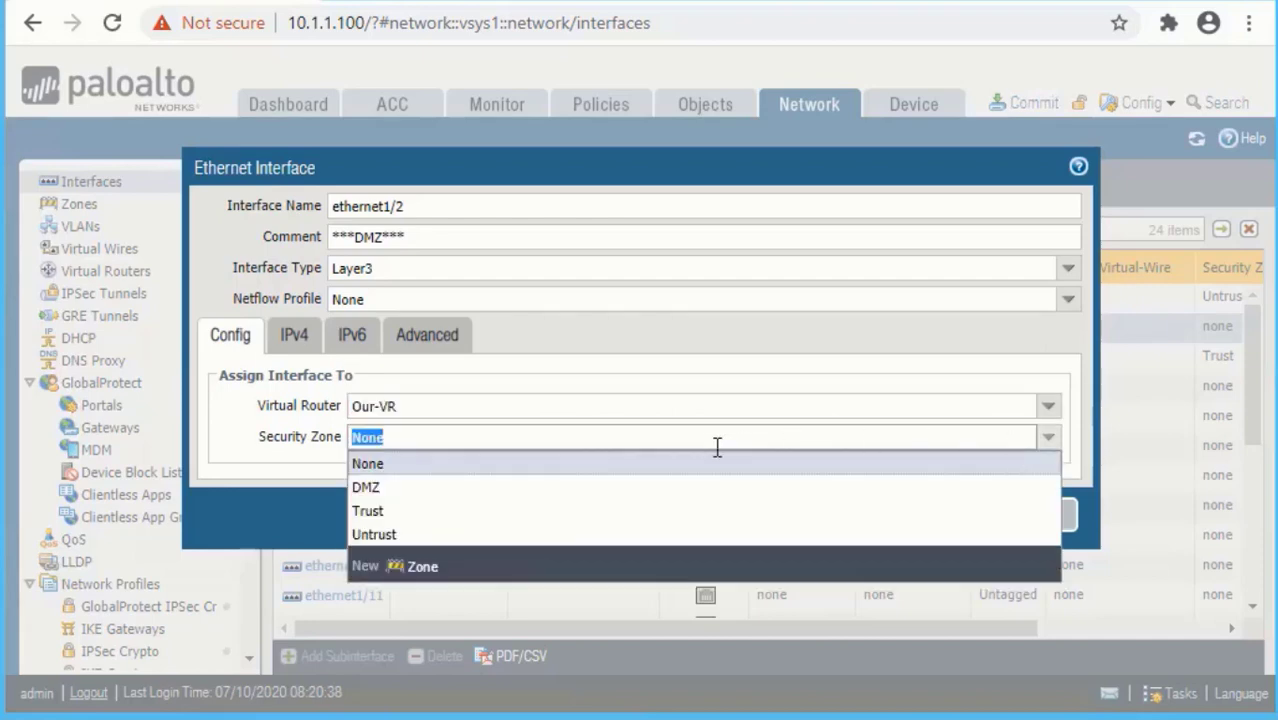
pyautogui.click(508, 488)
pyautogui.click(650, 501)
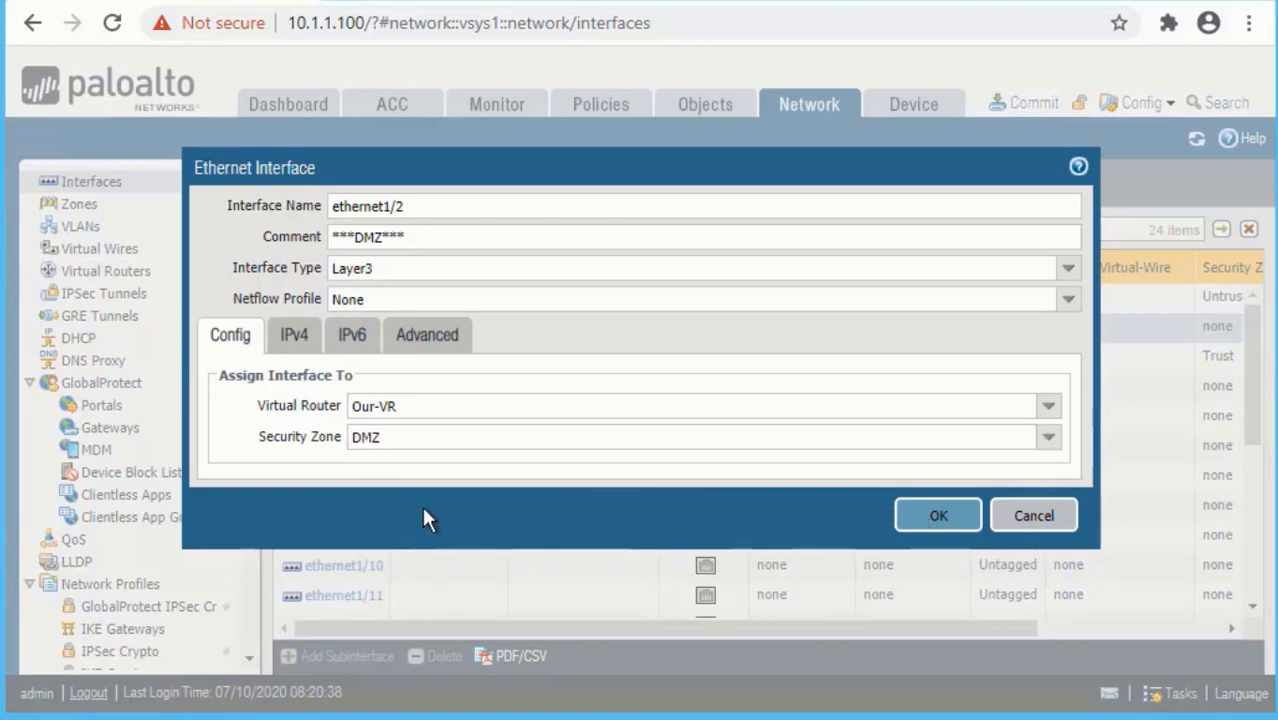
# Add the static IPv4 address 172.16.0.1/24 to ethernet1/2 and save the interface.
pyautogui.click(294, 348)
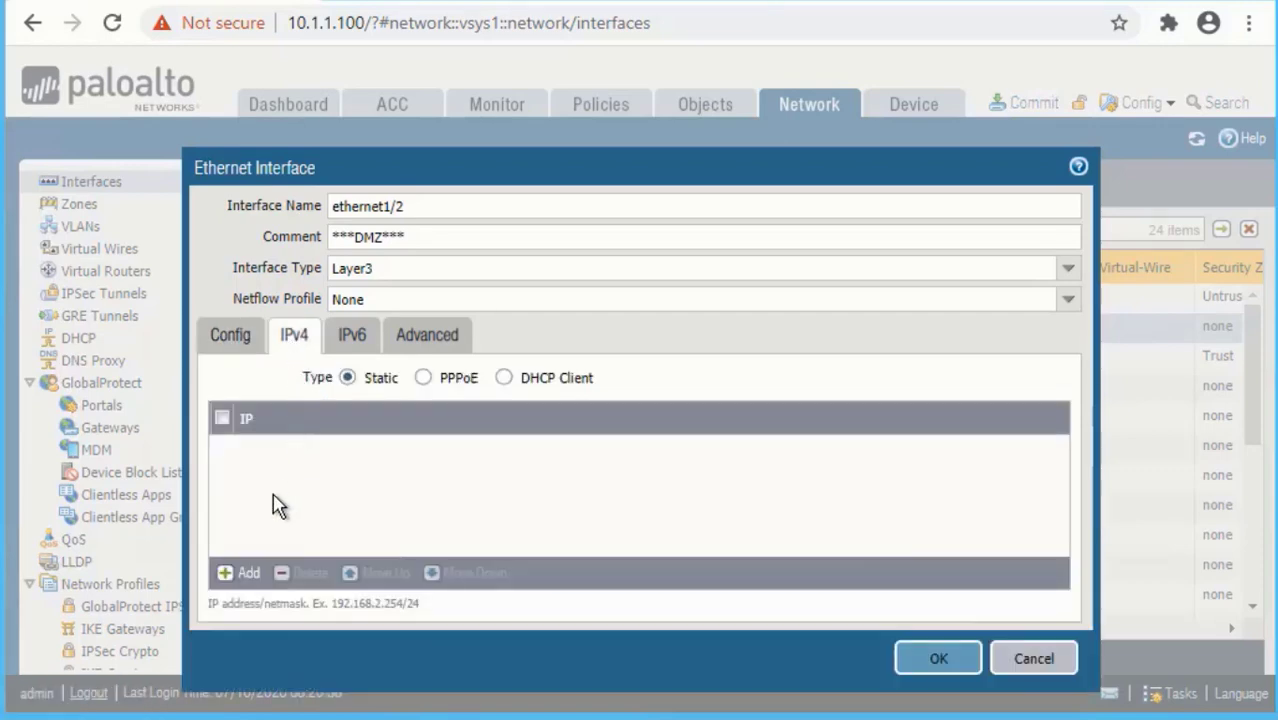
pyautogui.click(245, 574)
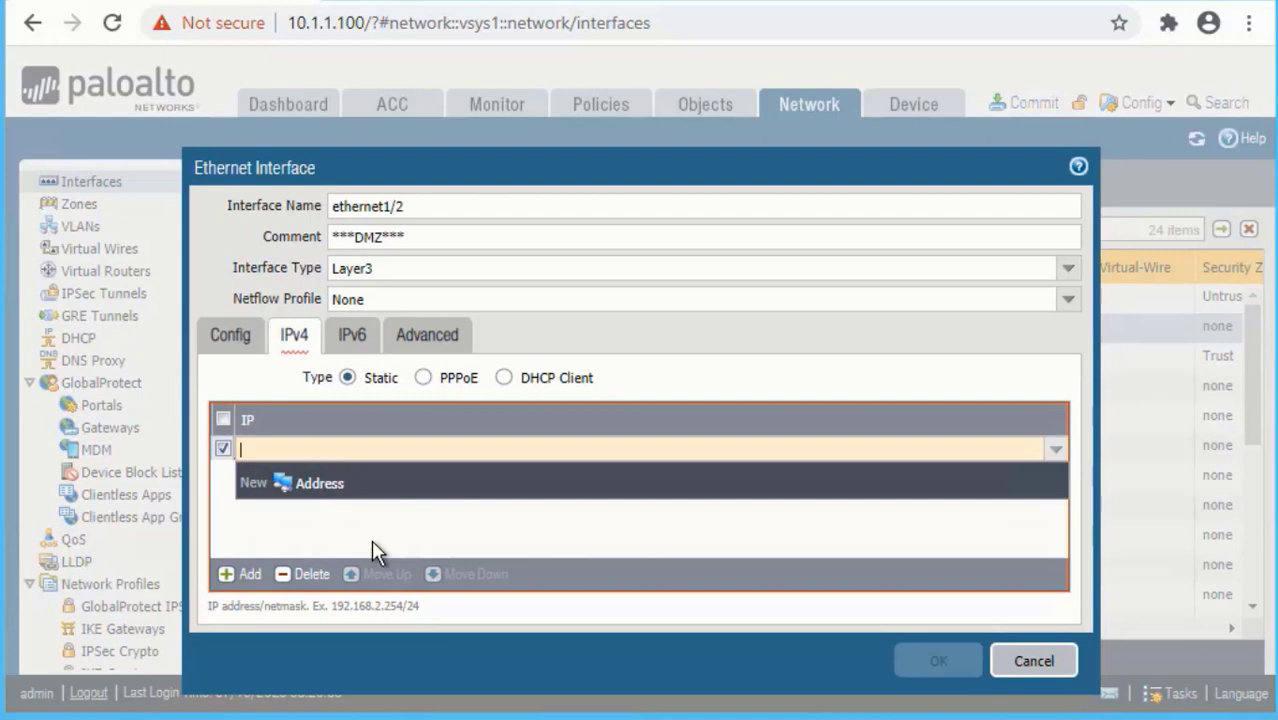
pyautogui.write('172.16.0.1/24')
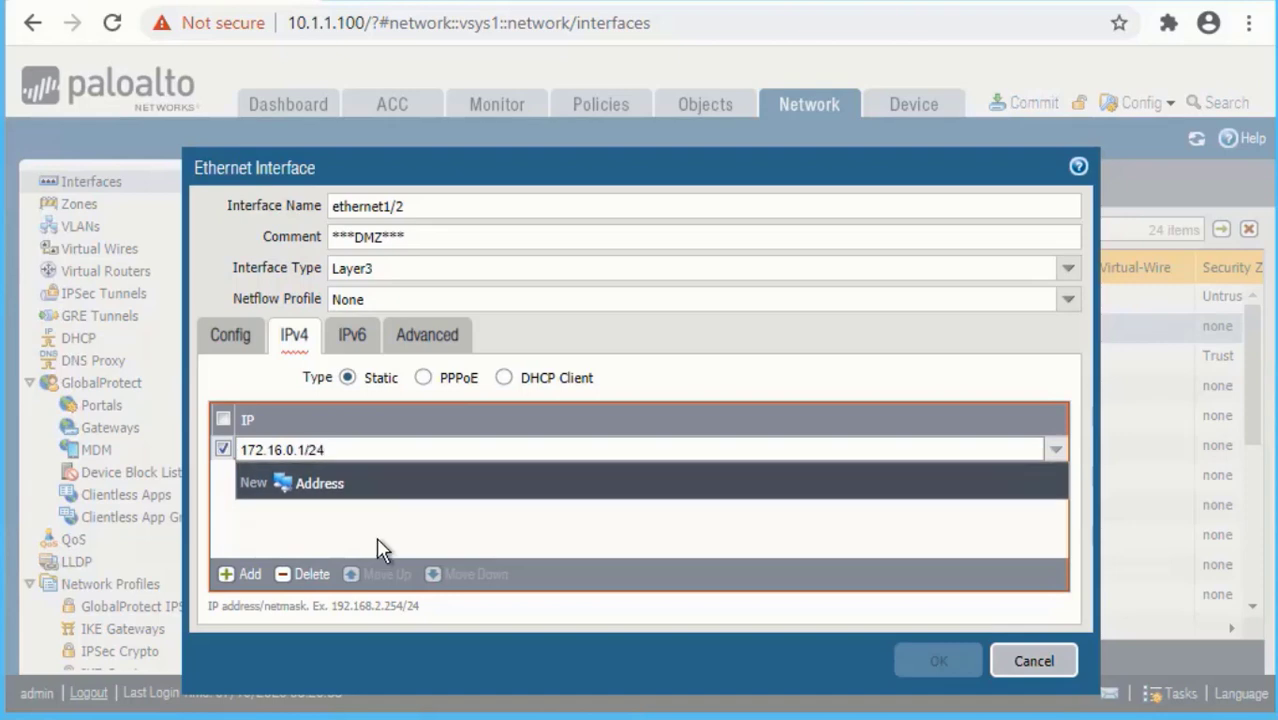
pyautogui.press('Return')
pyautogui.click(930, 662)
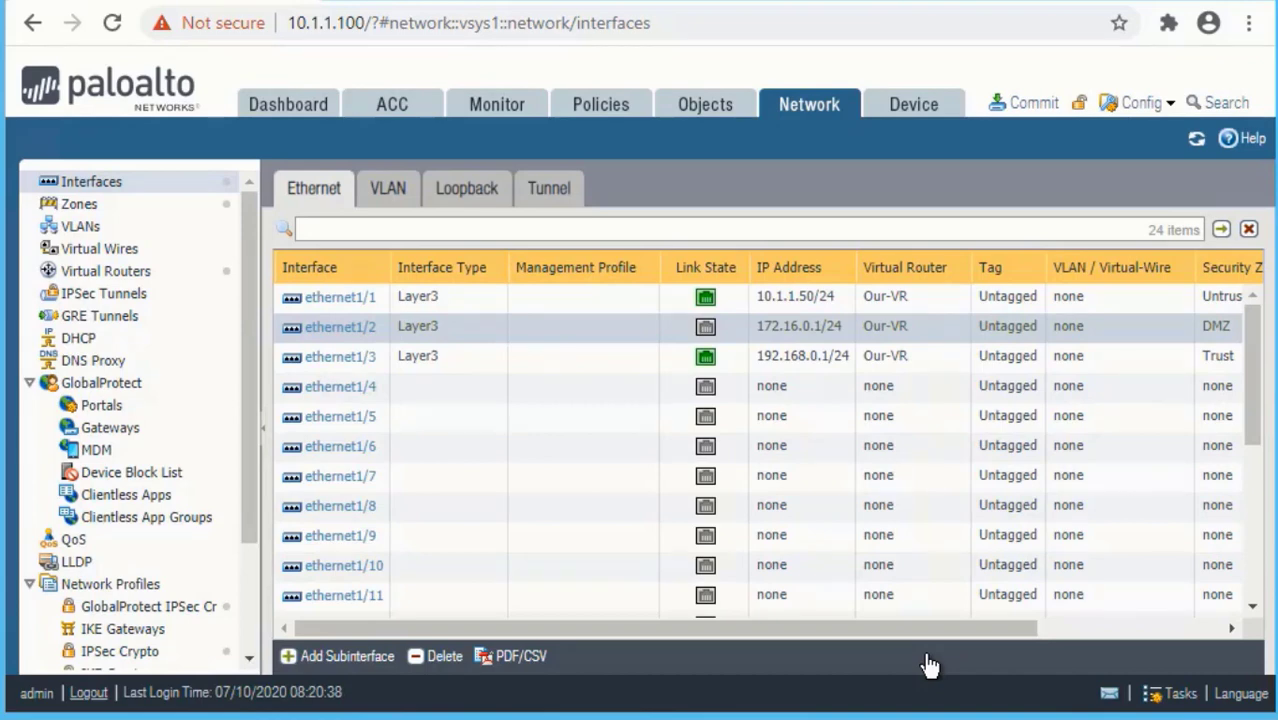
# Start a new NAT policy rule and name it NAT-for-Web-Server.
pyautogui.click(601, 110)
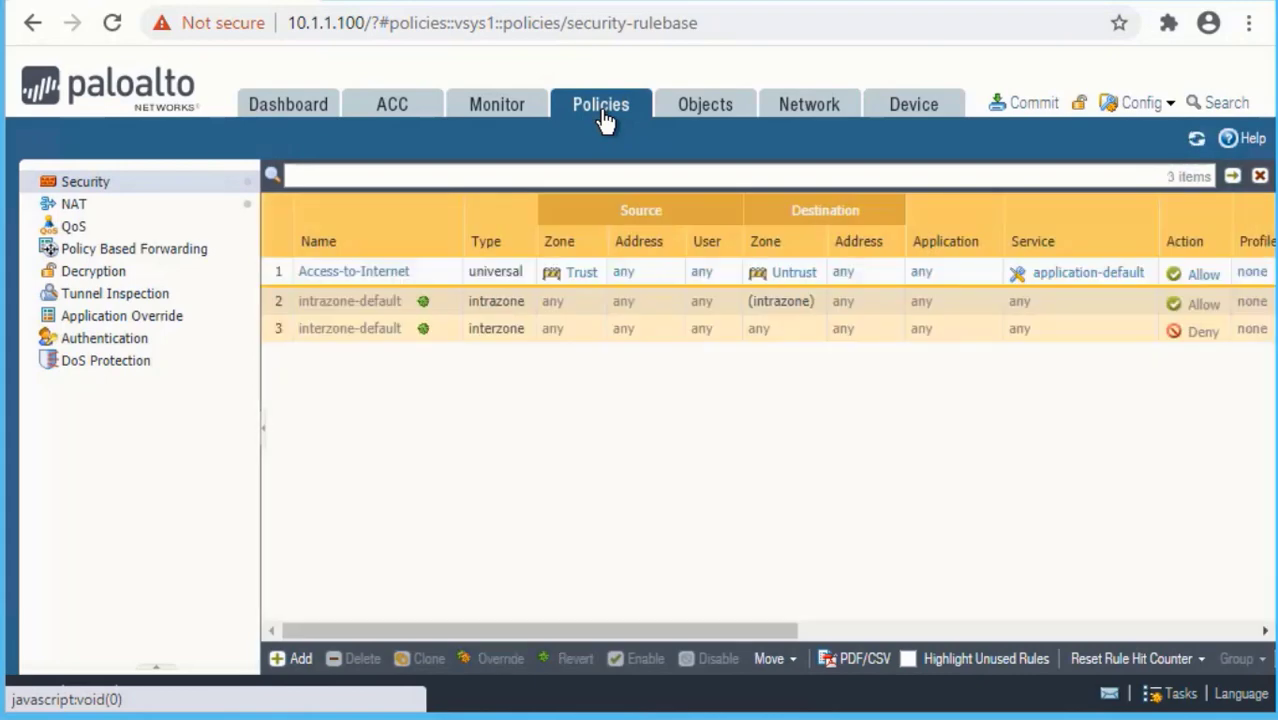
pyautogui.click(78, 208)
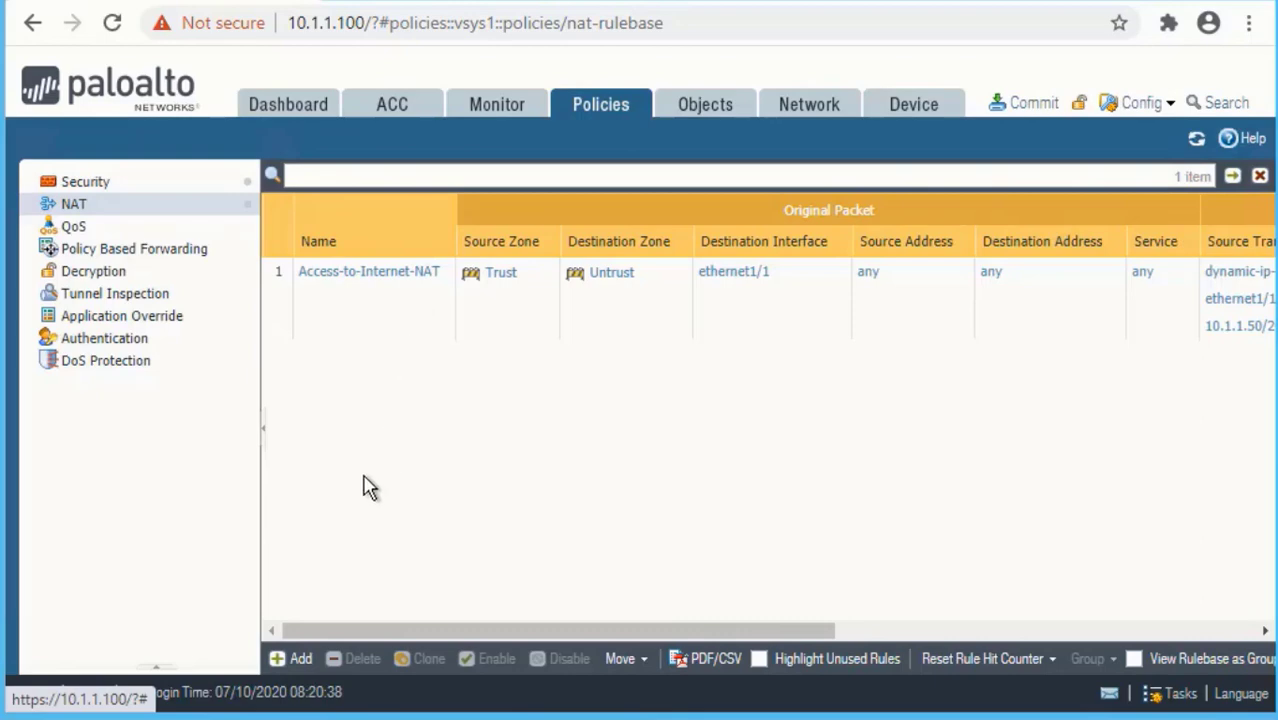
pyautogui.click(316, 650)
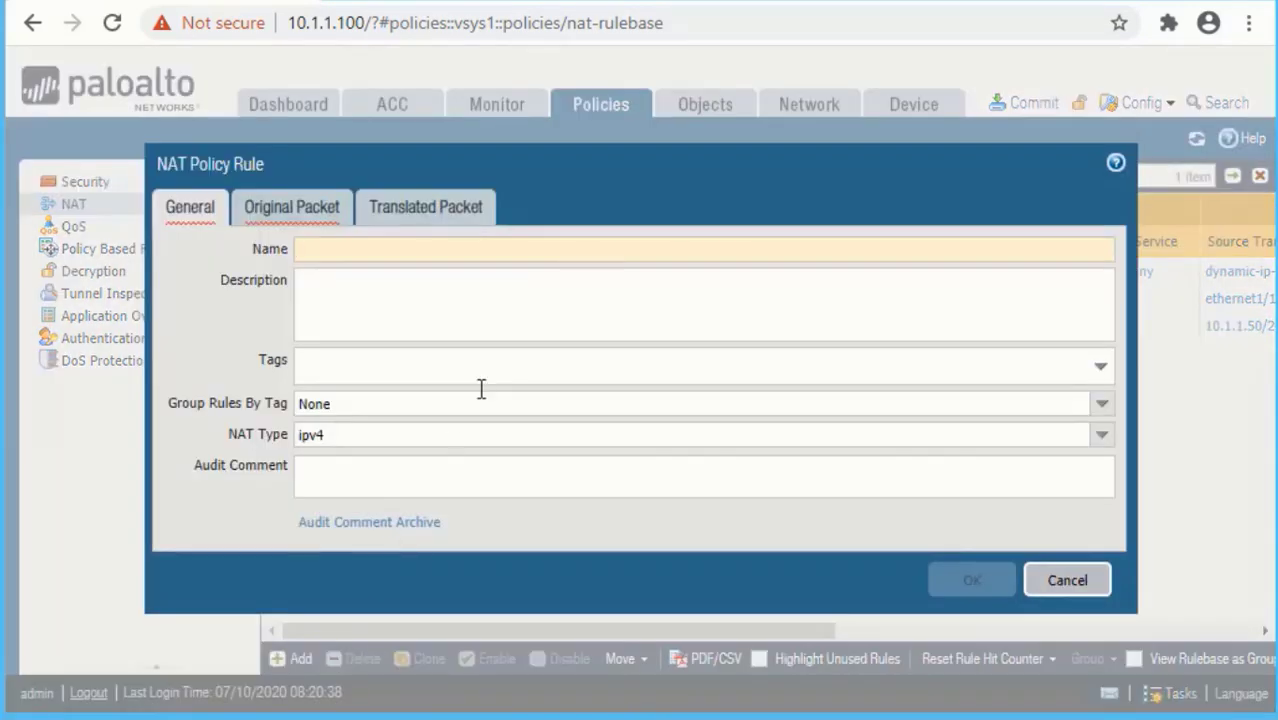
pyautogui.write('NAT-for-')
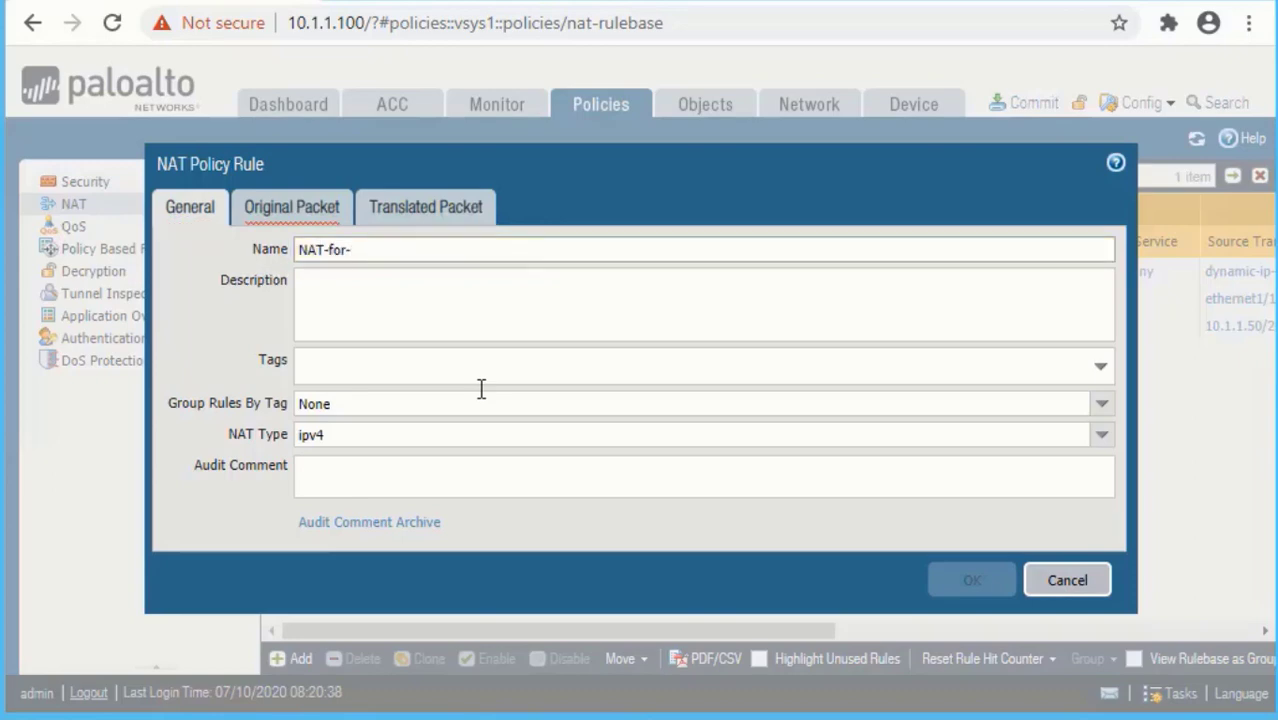
pyautogui.write('Web-Server')
# Define the rule's original packet with source zone DMZ, destination zone Untrust and destination interface ethernet1/1.
pyautogui.click(296, 219)
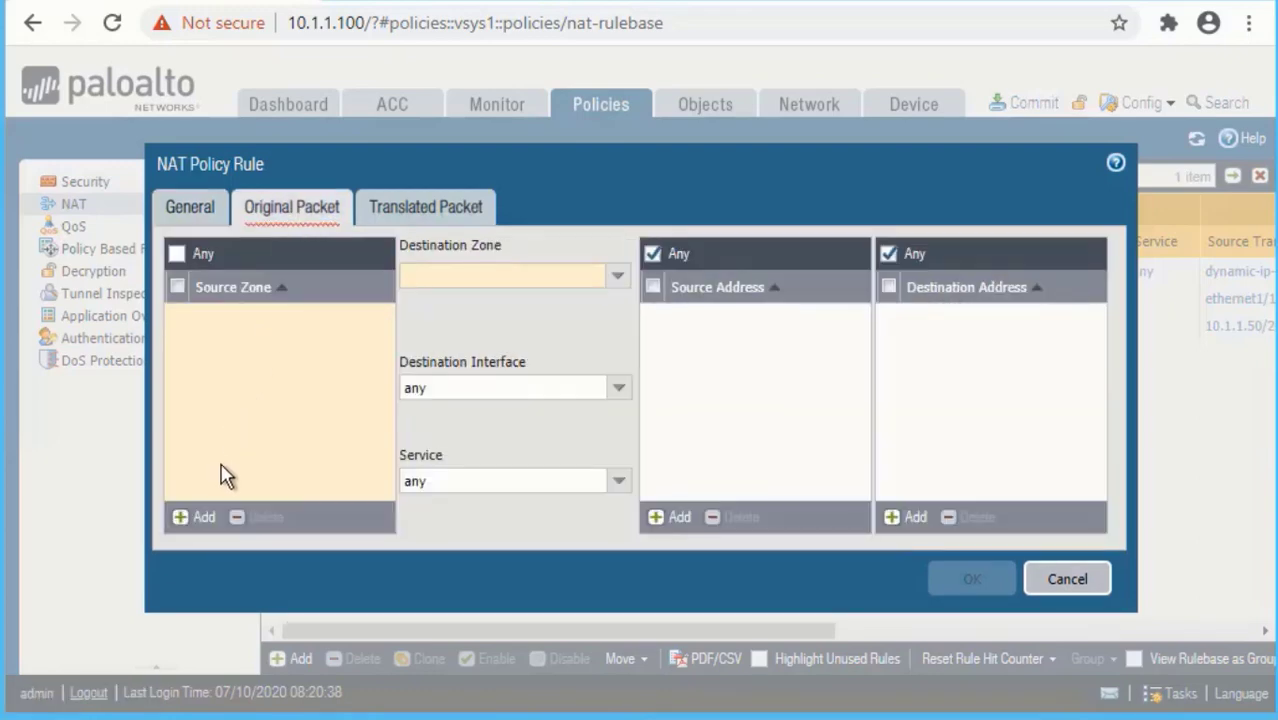
pyautogui.click(190, 516)
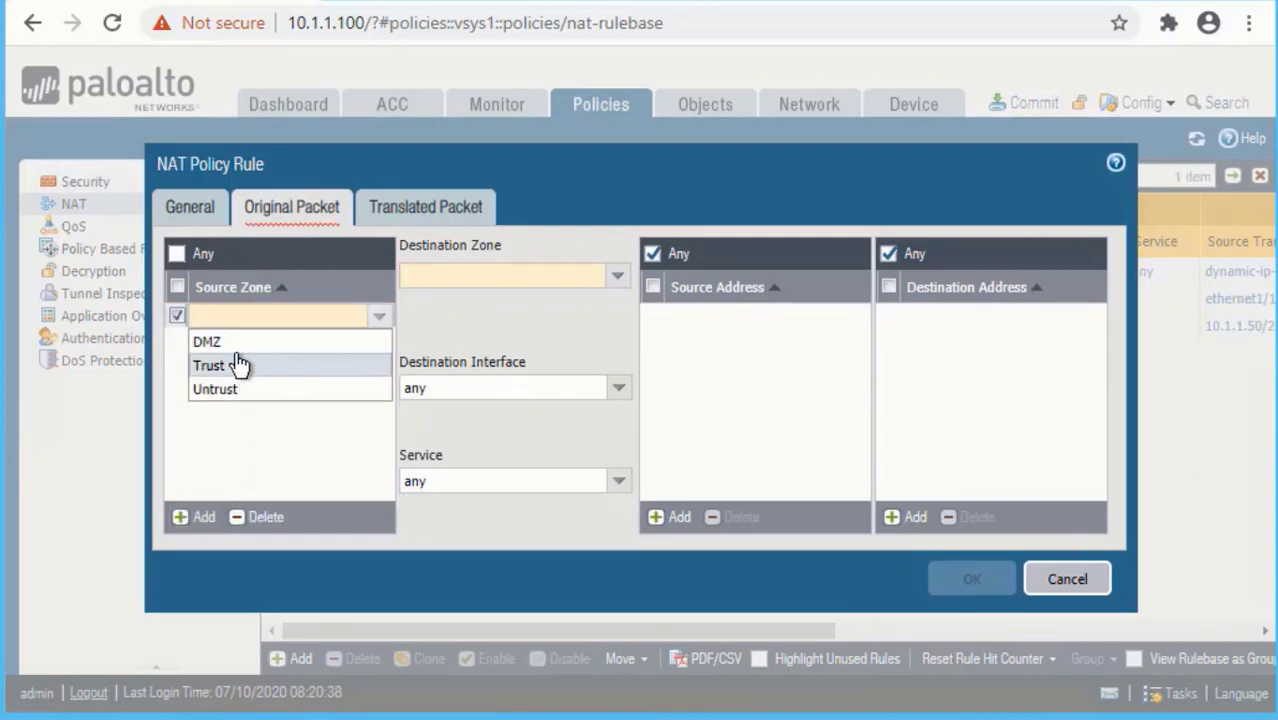
pyautogui.click(215, 342)
pyautogui.click(491, 334)
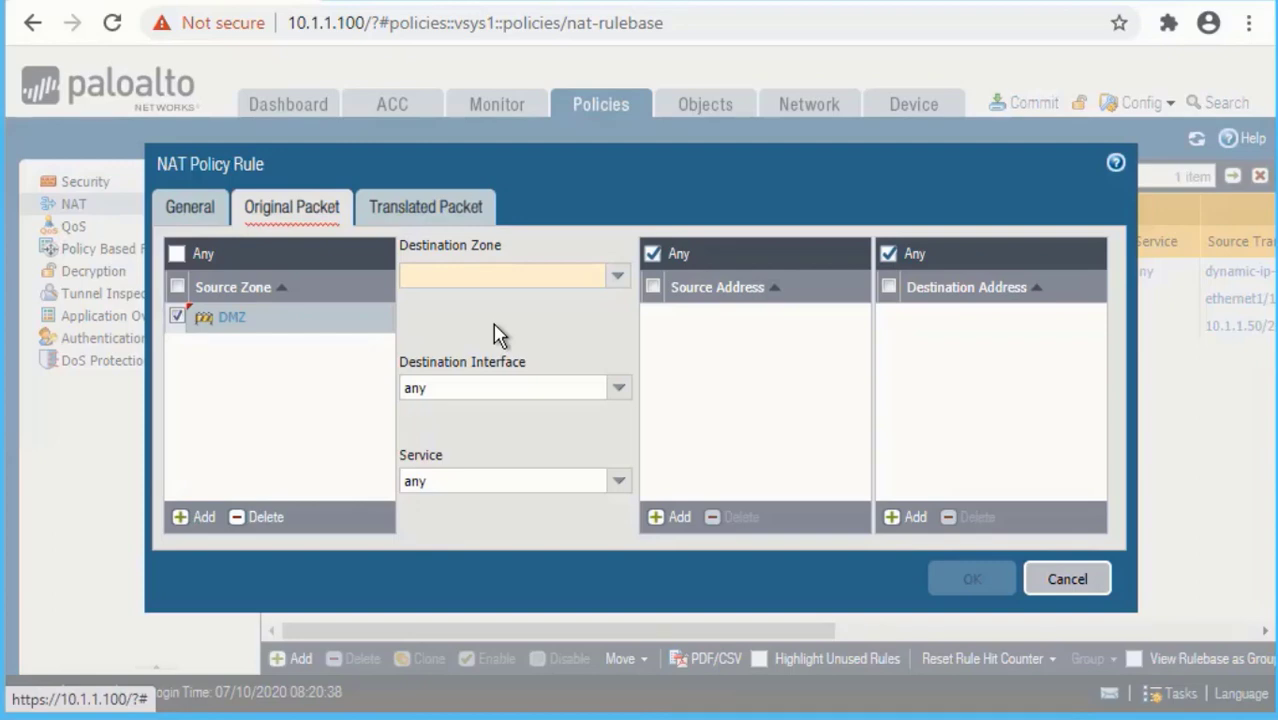
pyautogui.click(606, 277)
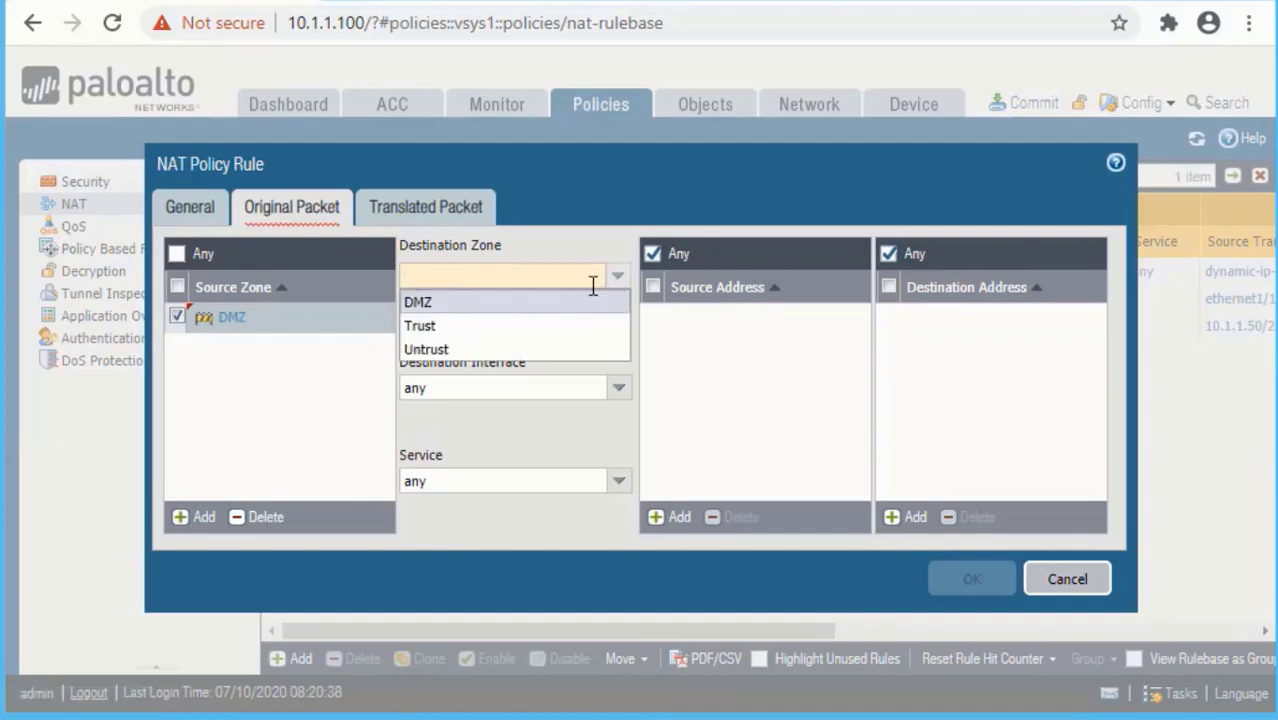
pyautogui.click(430, 348)
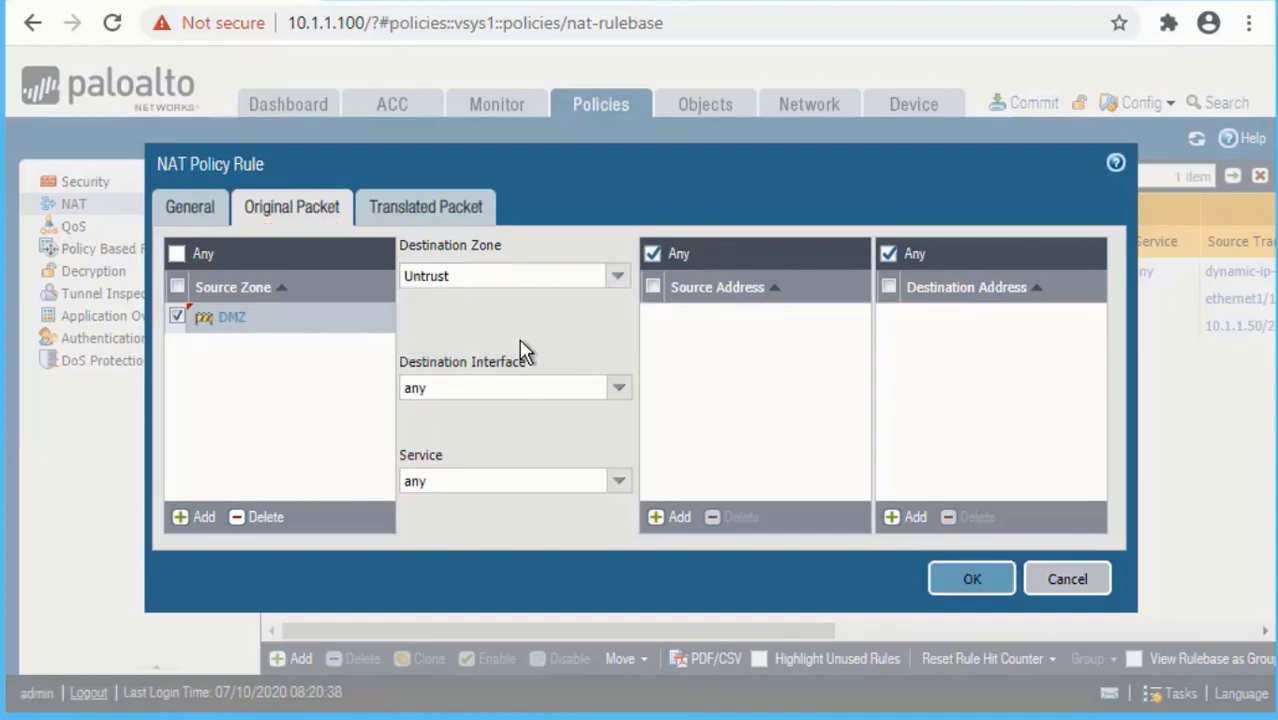
pyautogui.click(620, 387)
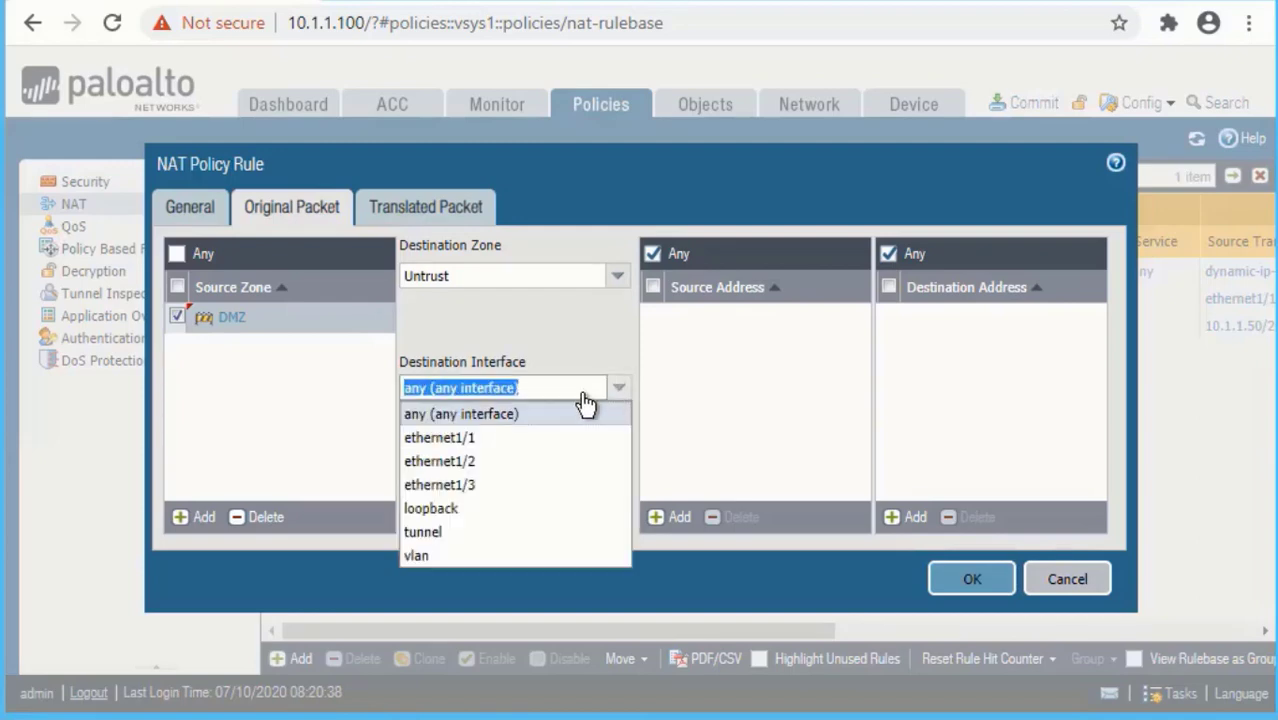
pyautogui.click(508, 443)
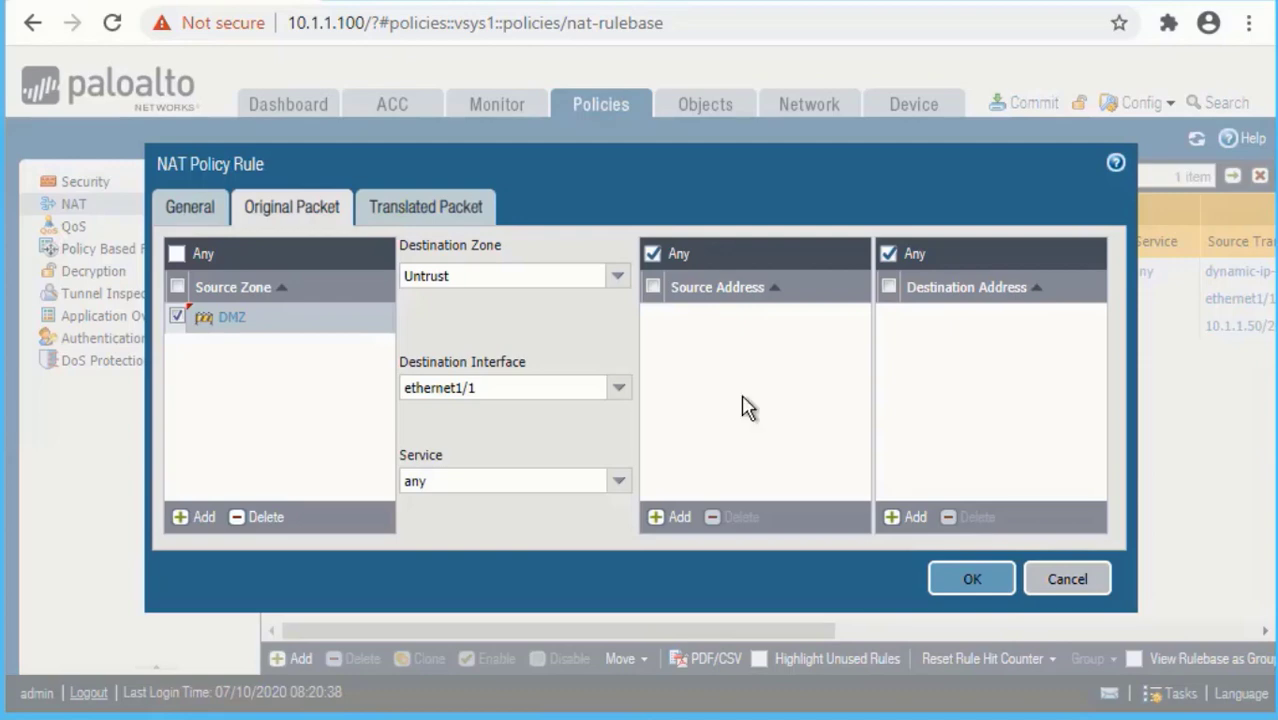
# Add a new source address object named WEB-Private-172.16.0.100 with IP Netmask 172.16.0.100 to the NAT rule's original packet.
pyautogui.click(679, 520)
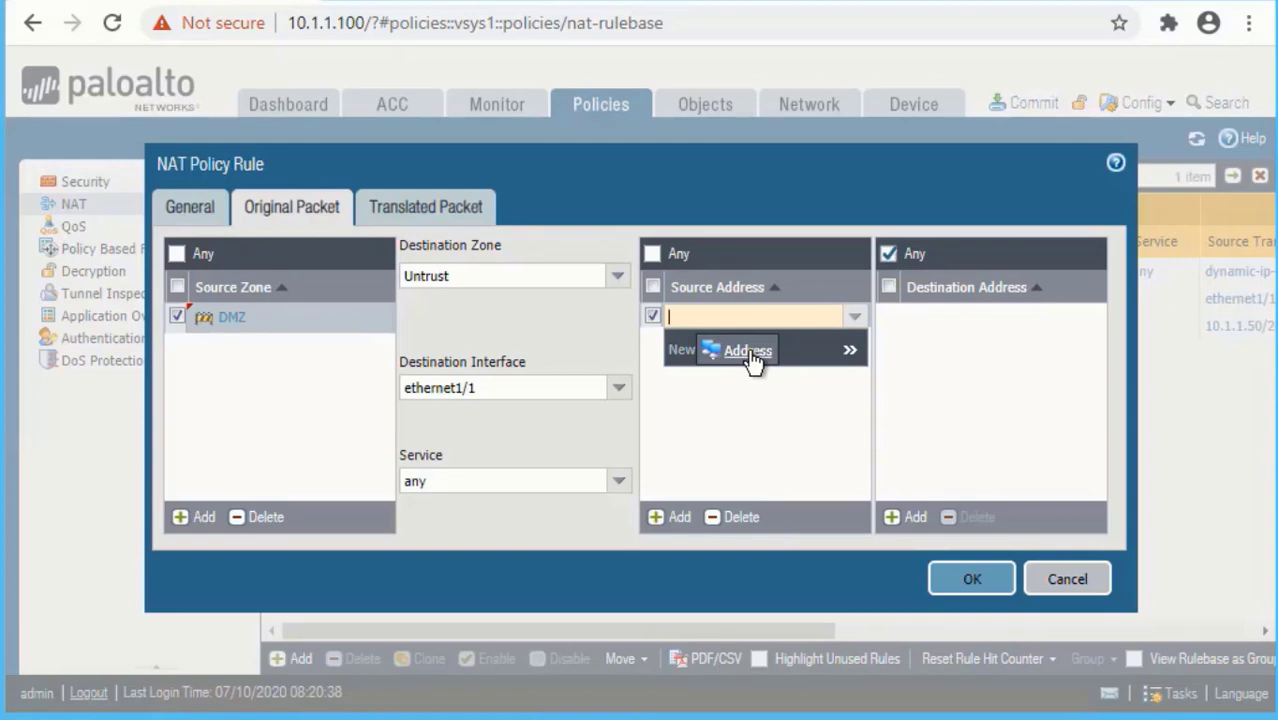
pyautogui.click(750, 351)
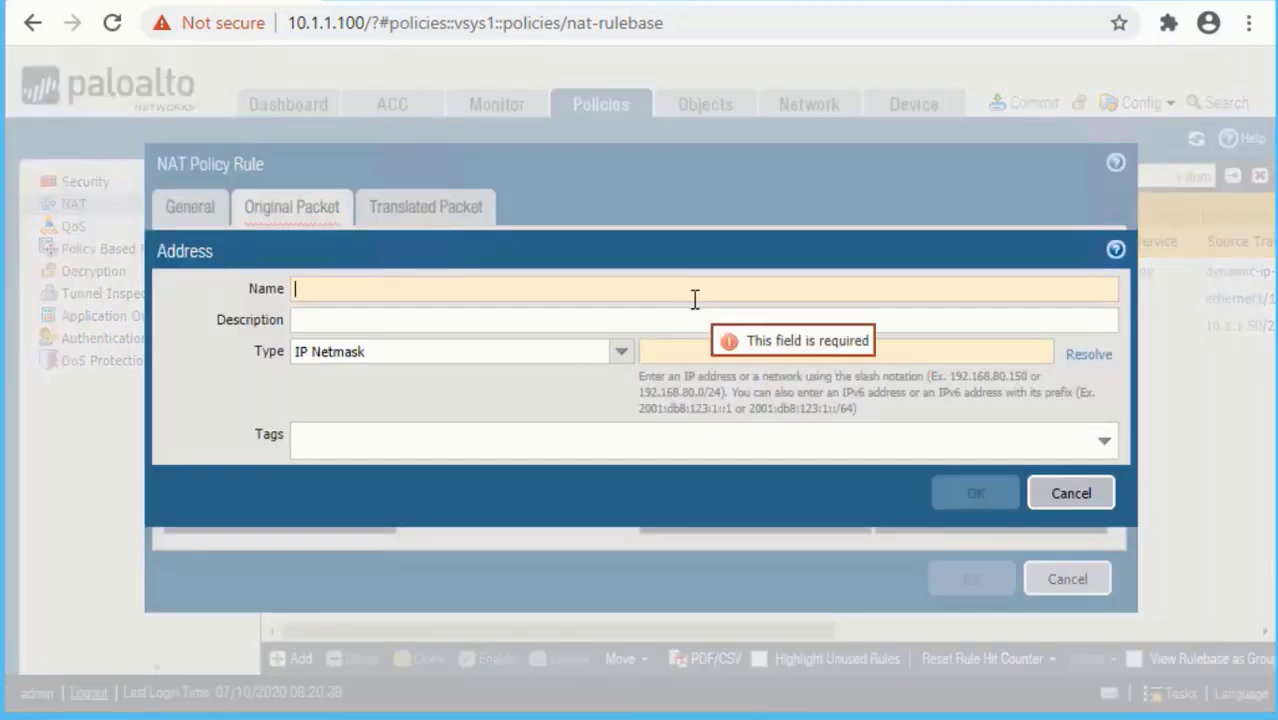
pyautogui.write('WEB-')
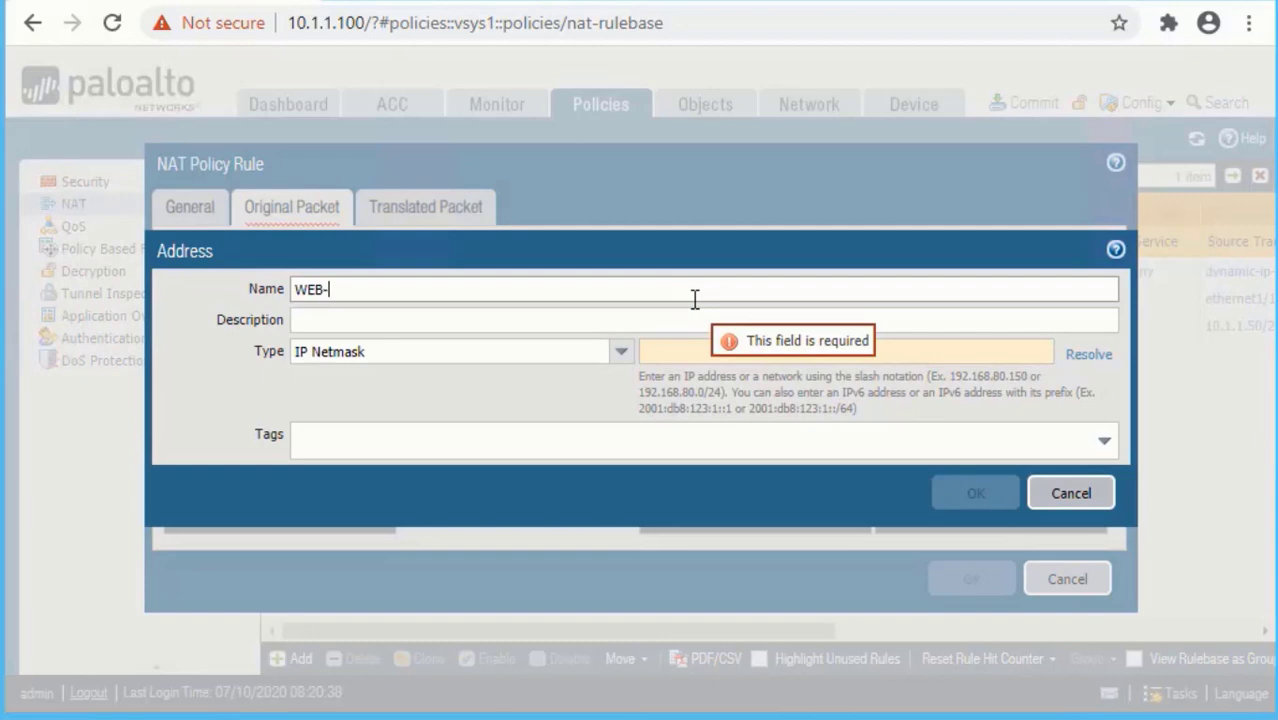
pyautogui.write('Private')
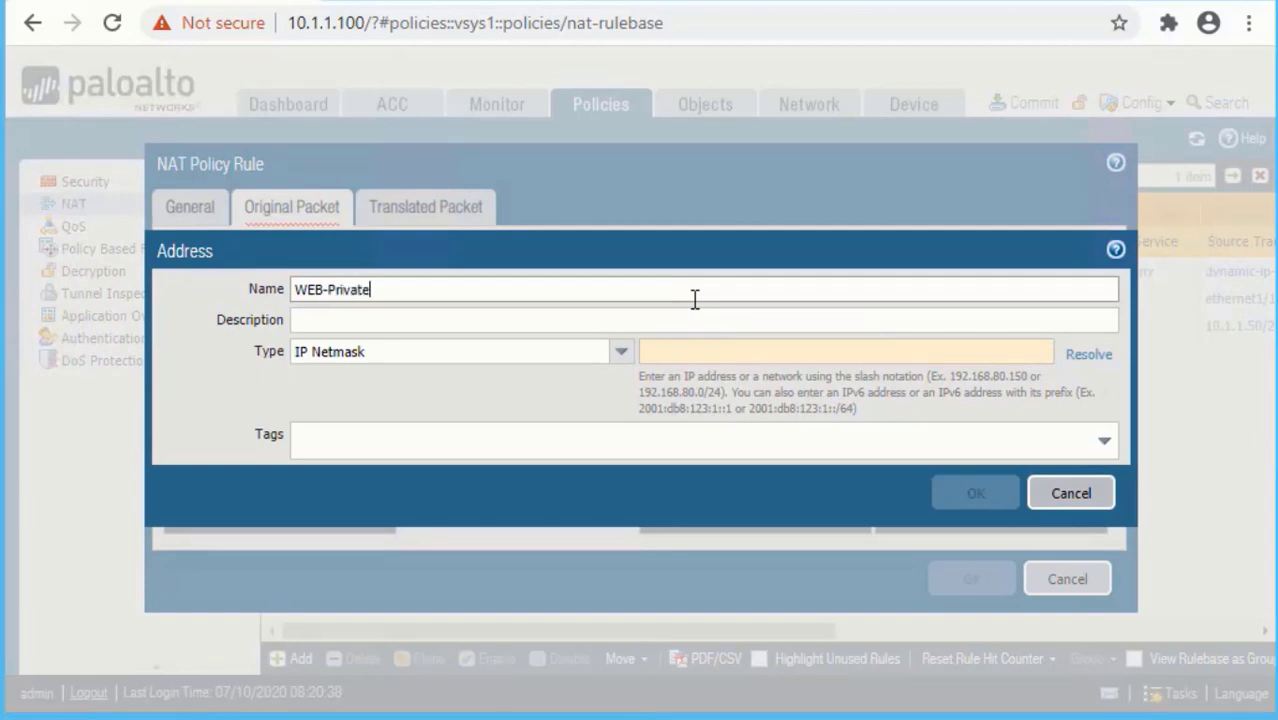
pyautogui.write('-172.16.0.100')
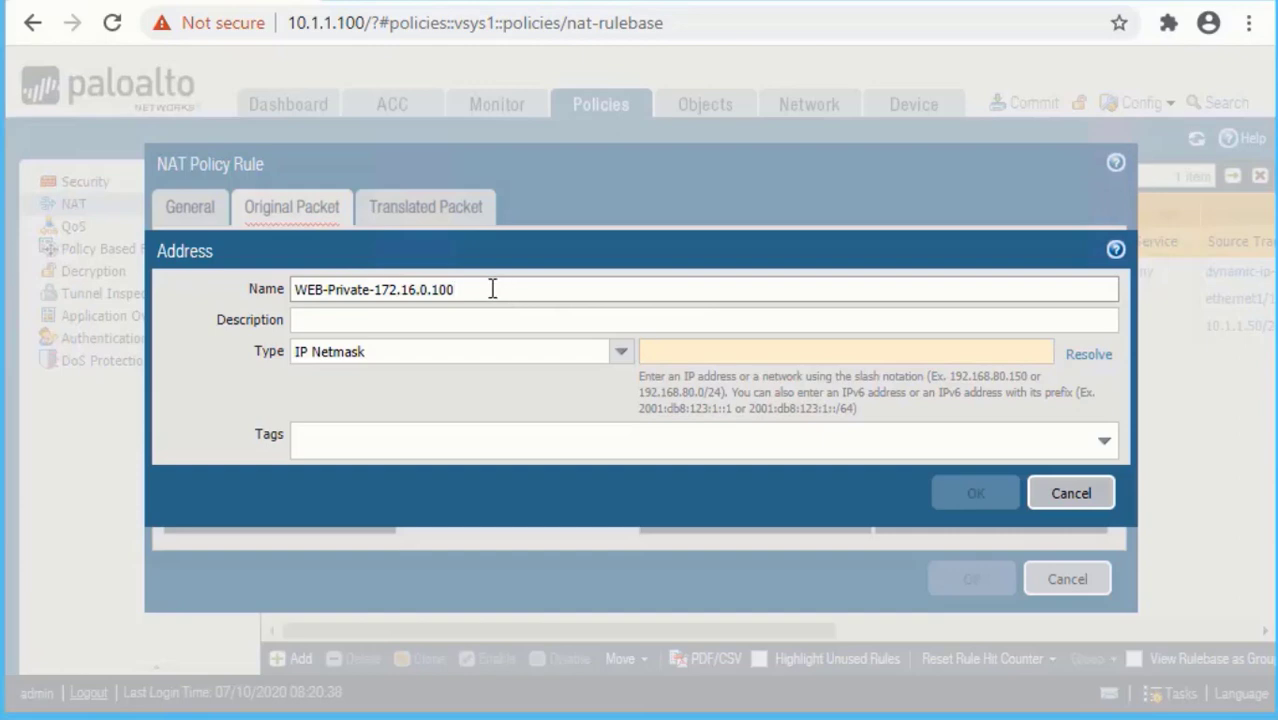
pyautogui.click(666, 348)
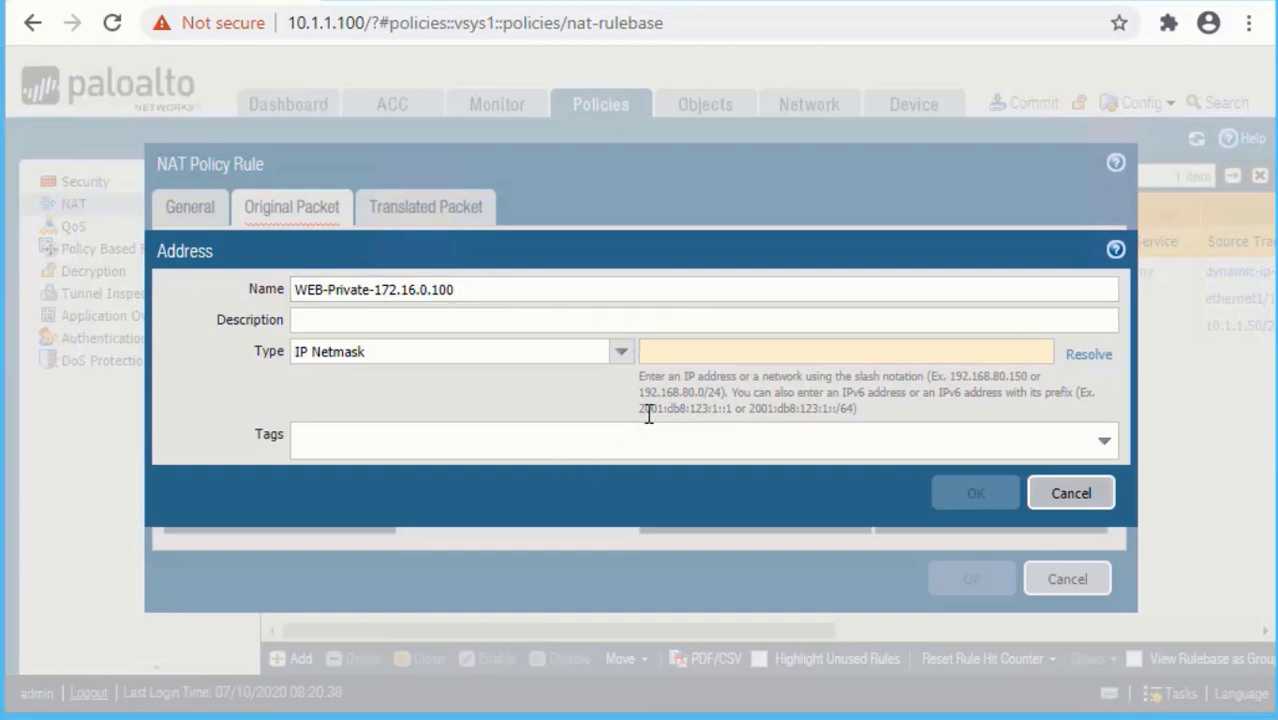
pyautogui.write('172')
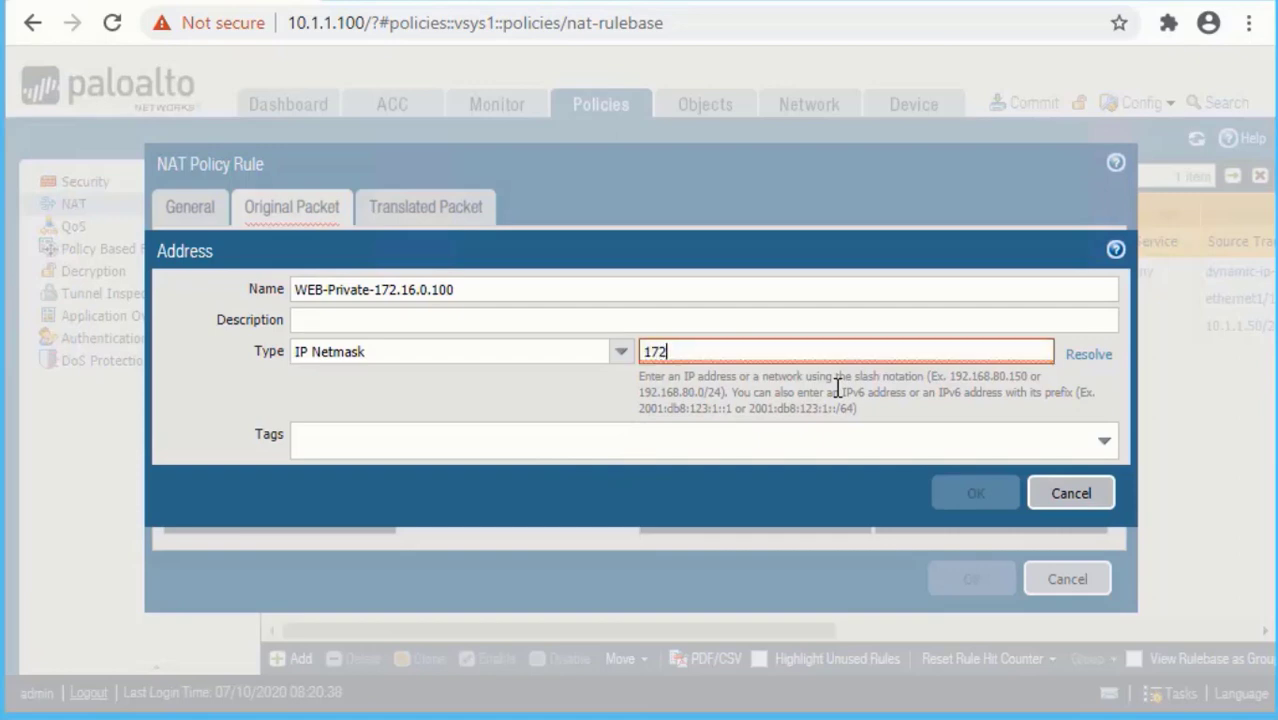
pyautogui.write('.16.0.100')
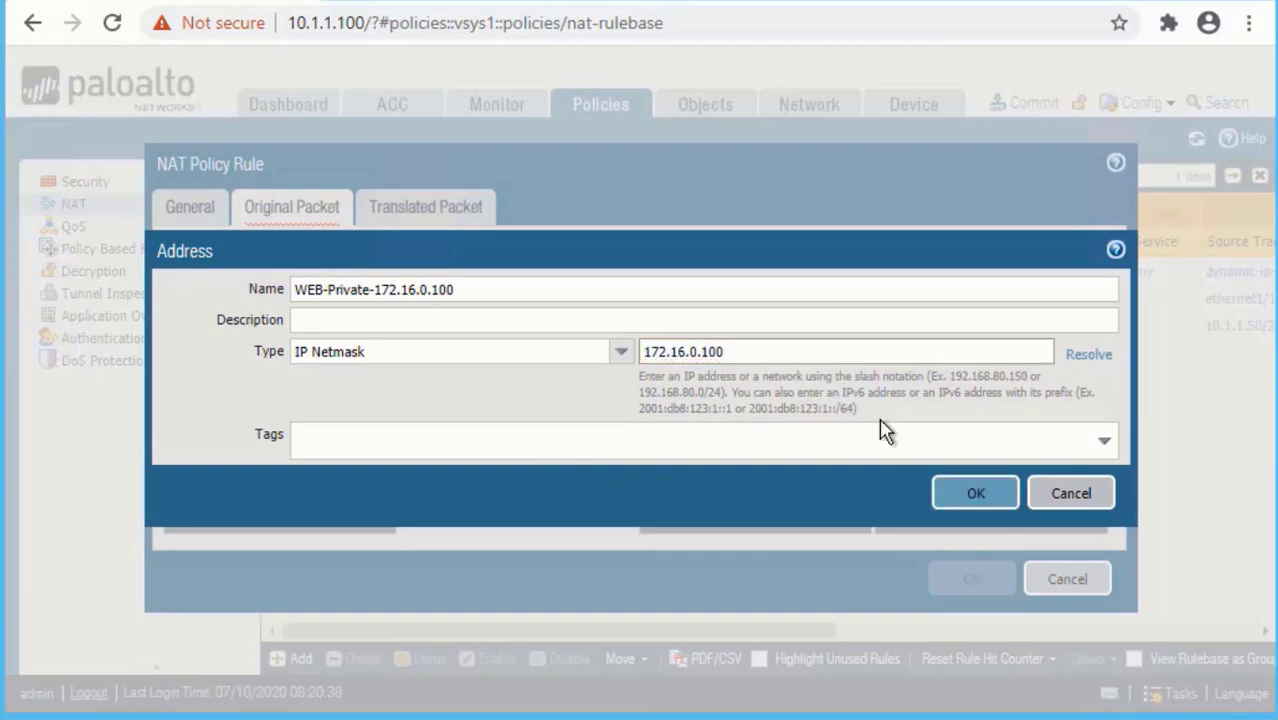
pyautogui.click(966, 491)
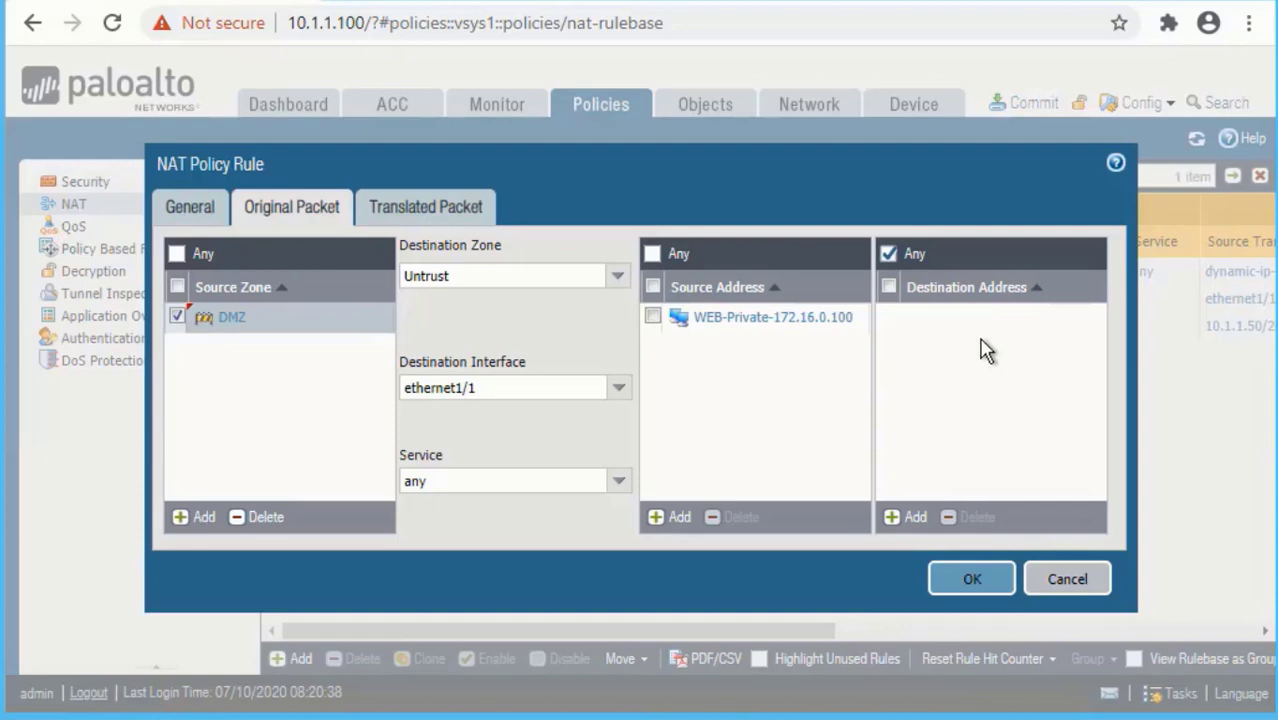
# Set the NAT rule's source address translation type to Static IP.
pyautogui.click(455, 218)
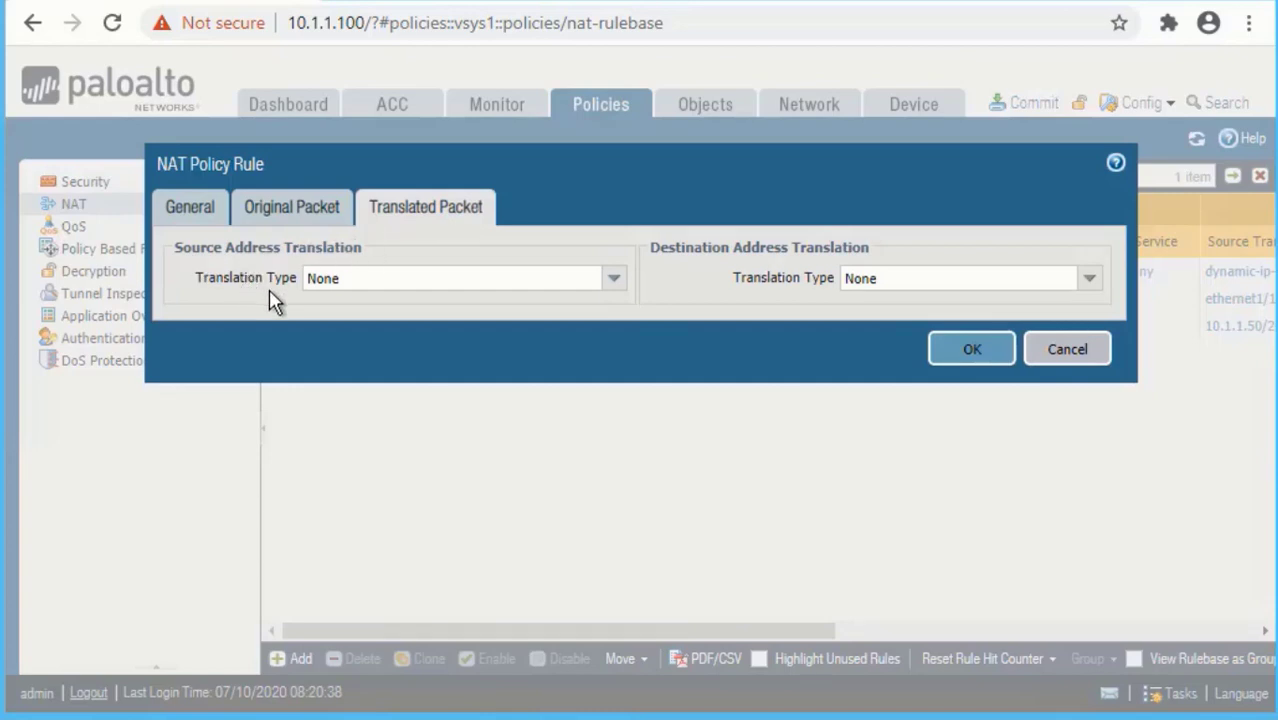
pyautogui.click(615, 283)
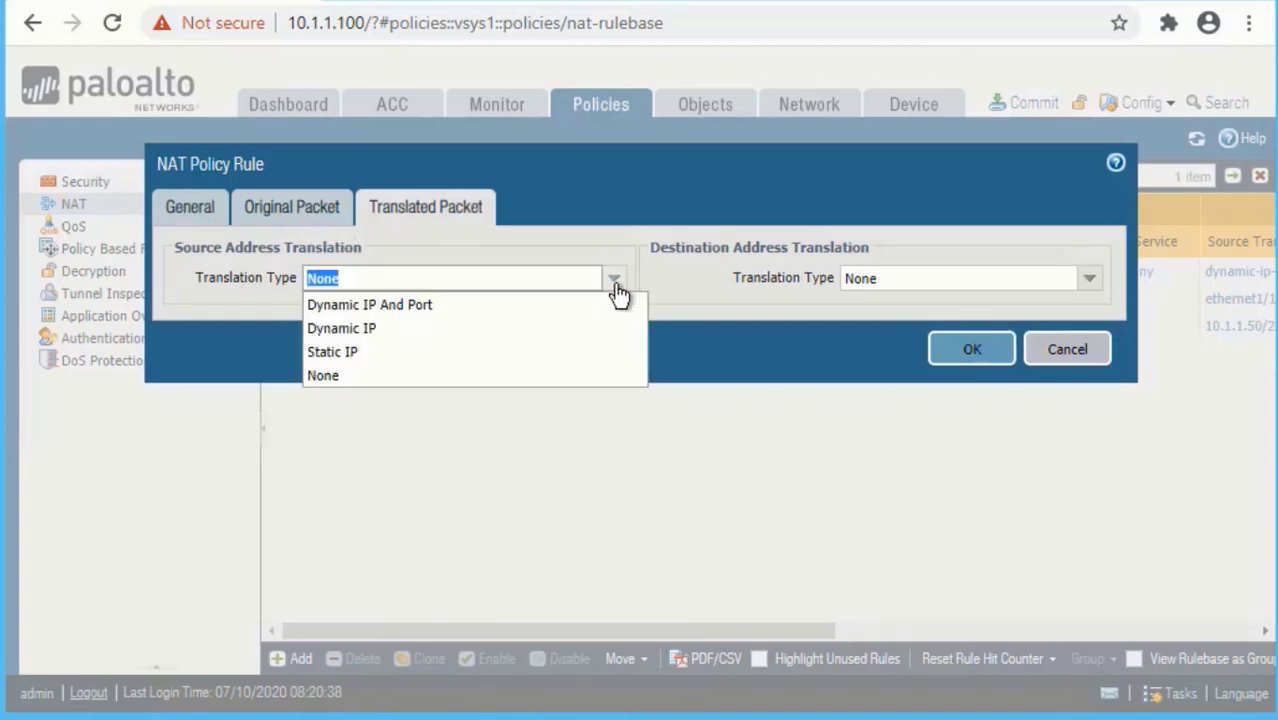
pyautogui.click(369, 353)
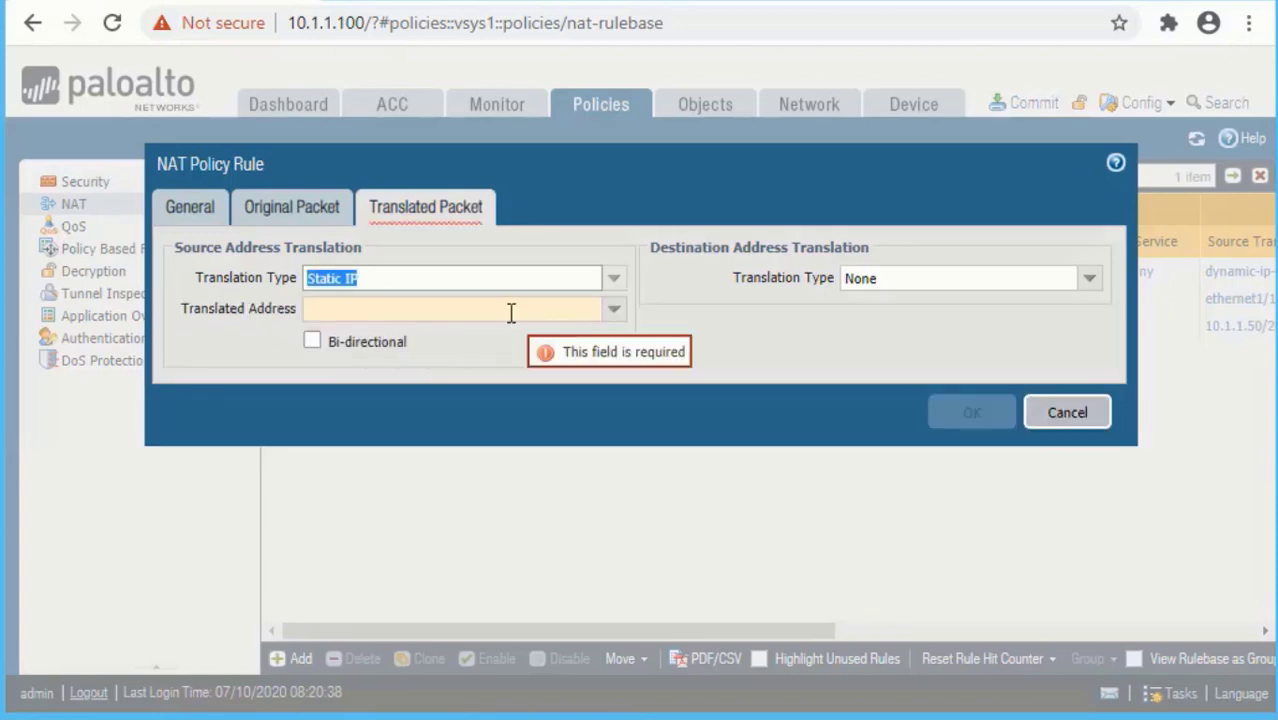
# Create the address object WEB_PUBLIC-10.1.1.51 with IP Netmask 10.1.1.51 as the rule's translated source address.
pyautogui.click(613, 322)
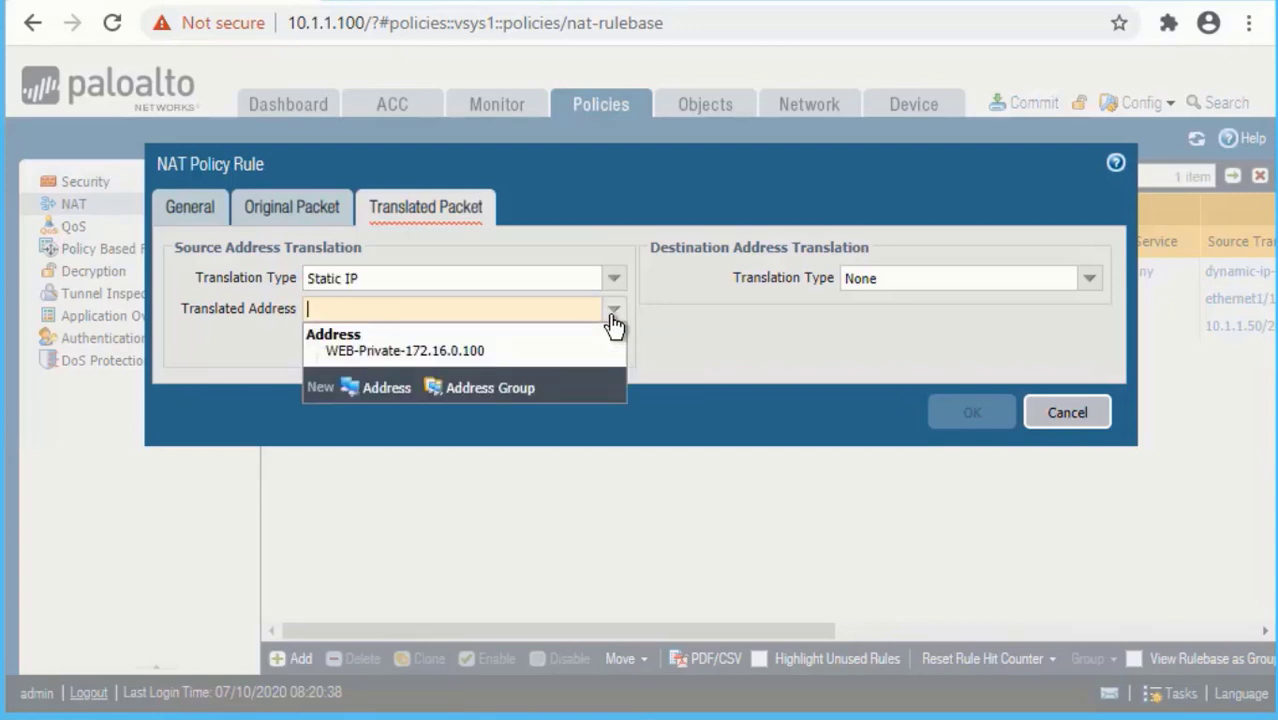
pyautogui.click(393, 392)
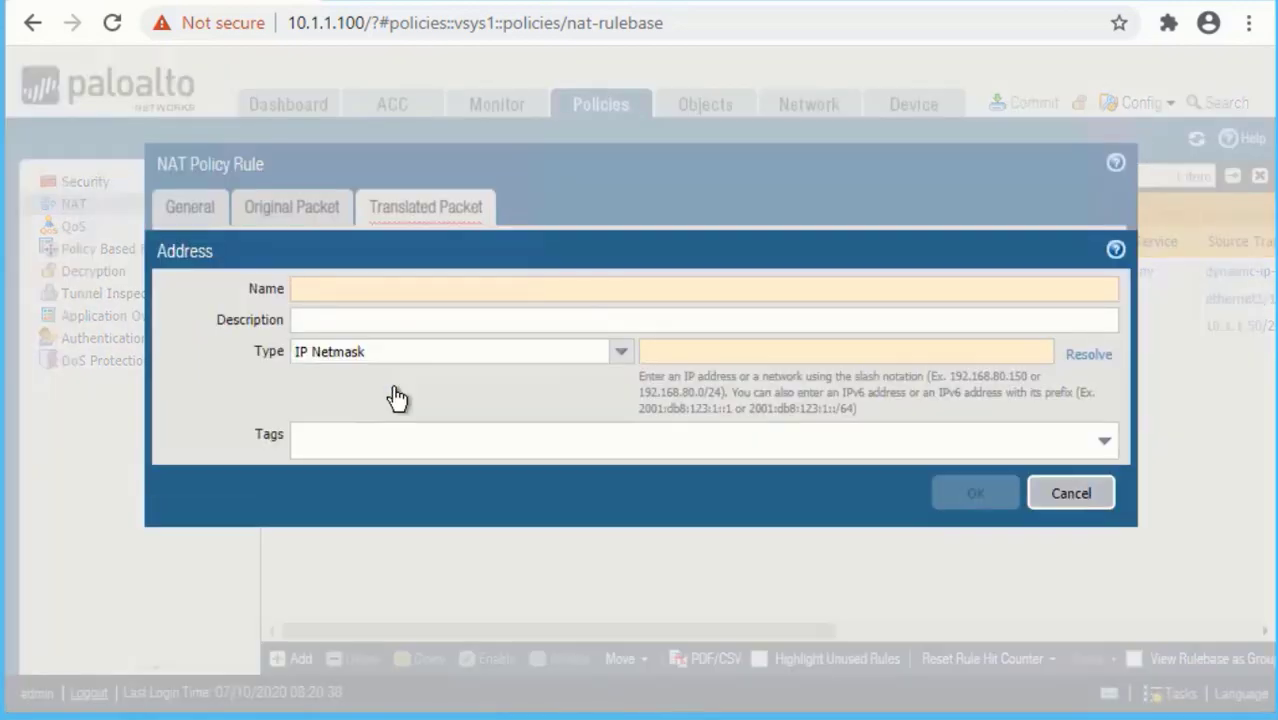
pyautogui.write('WEB')
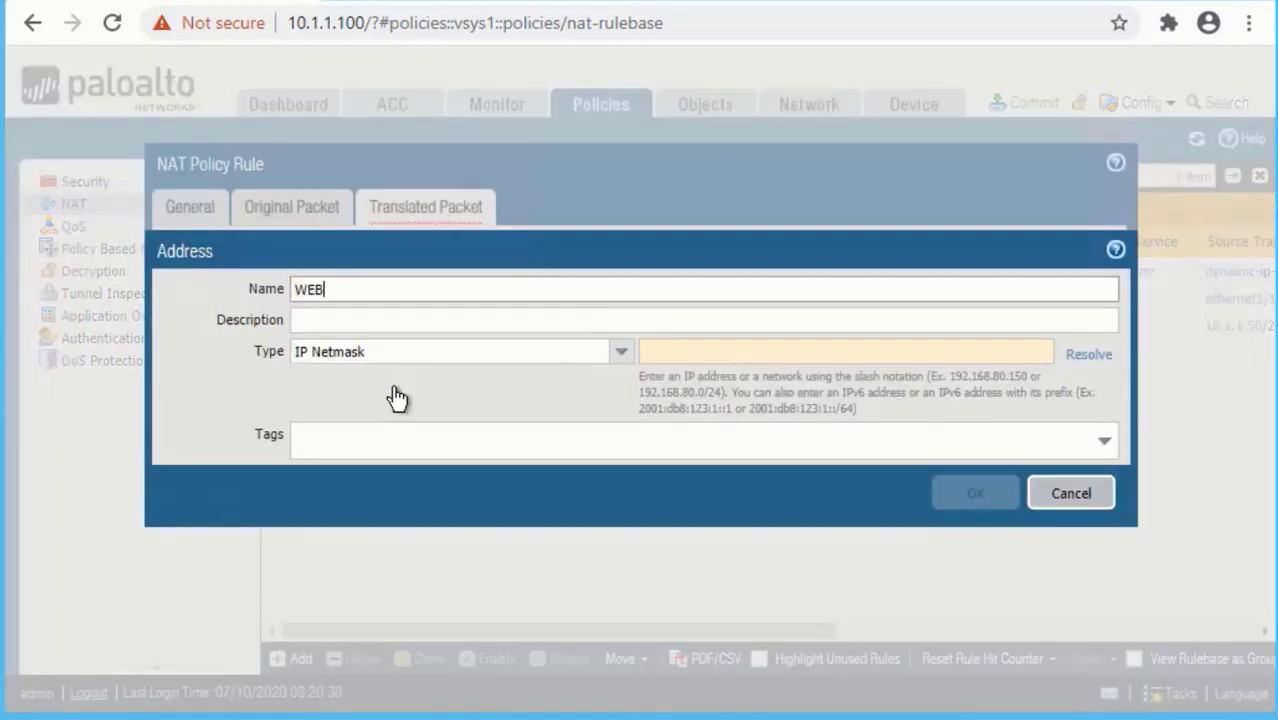
pyautogui.write('_PUBLIC-10.1.1.51')
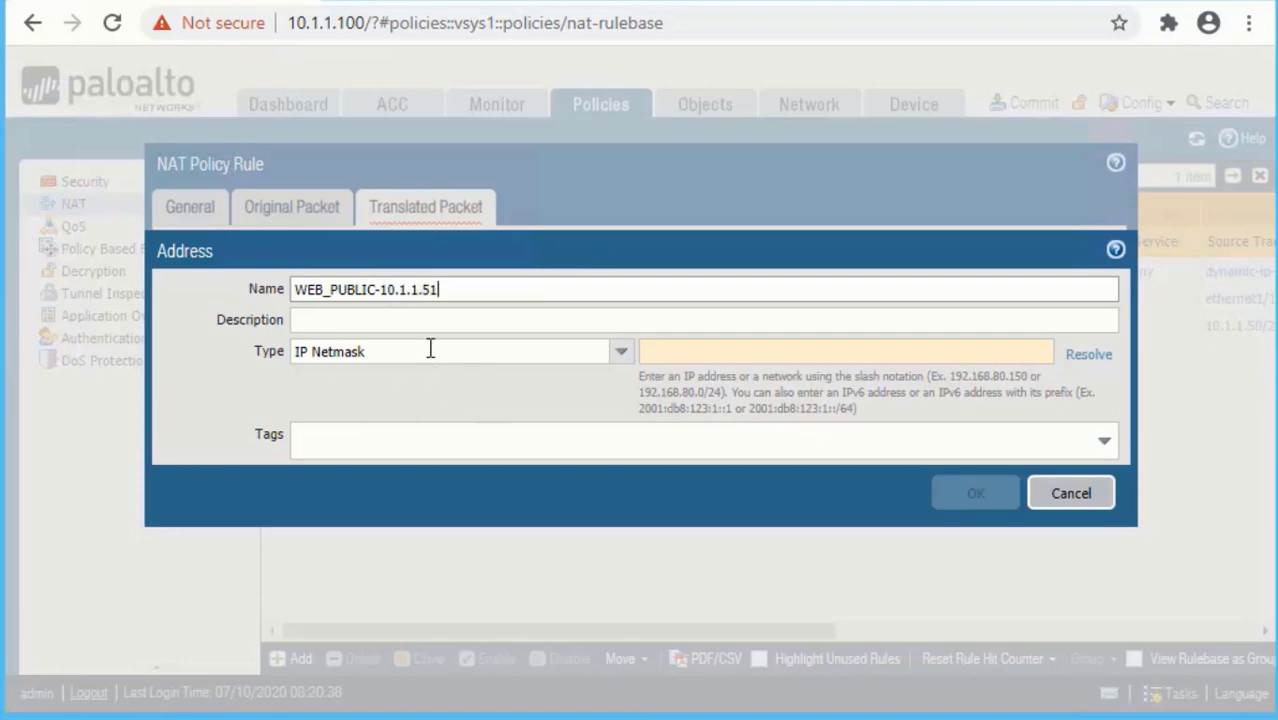
pyautogui.moveTo(442, 291); pyautogui.dragTo(284, 292)
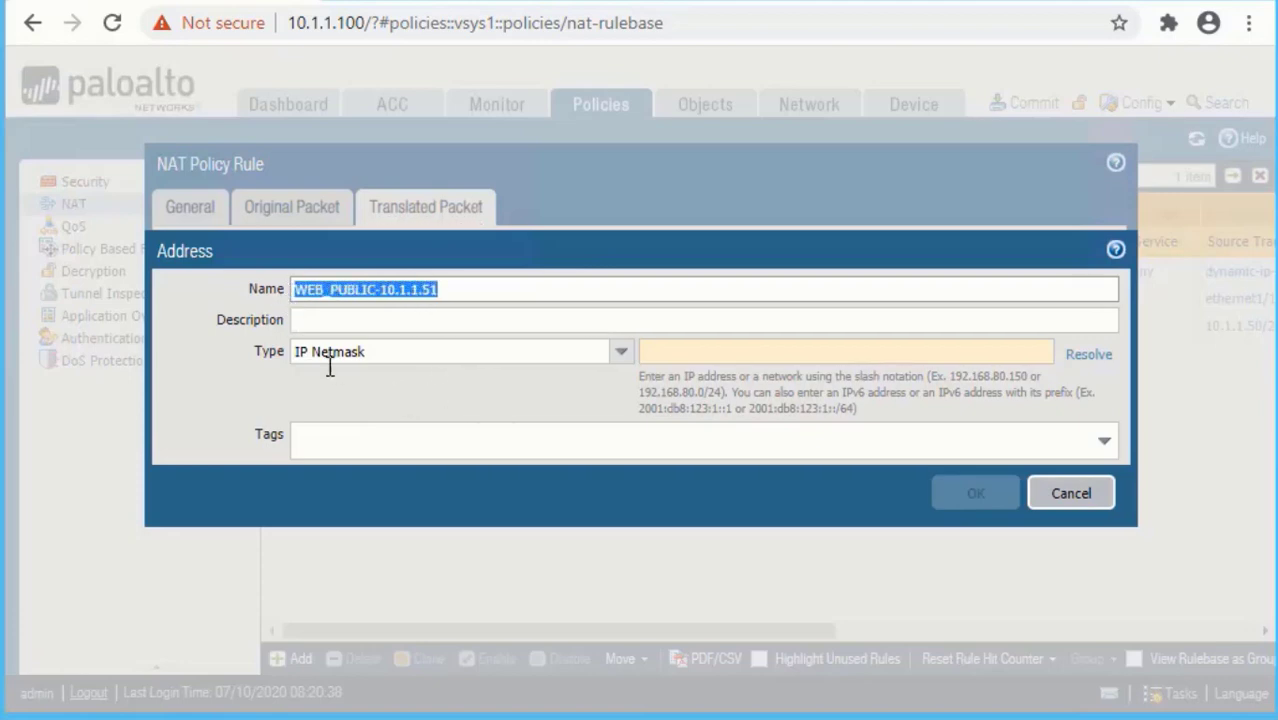
pyautogui.click(708, 356)
pyautogui.write('1')
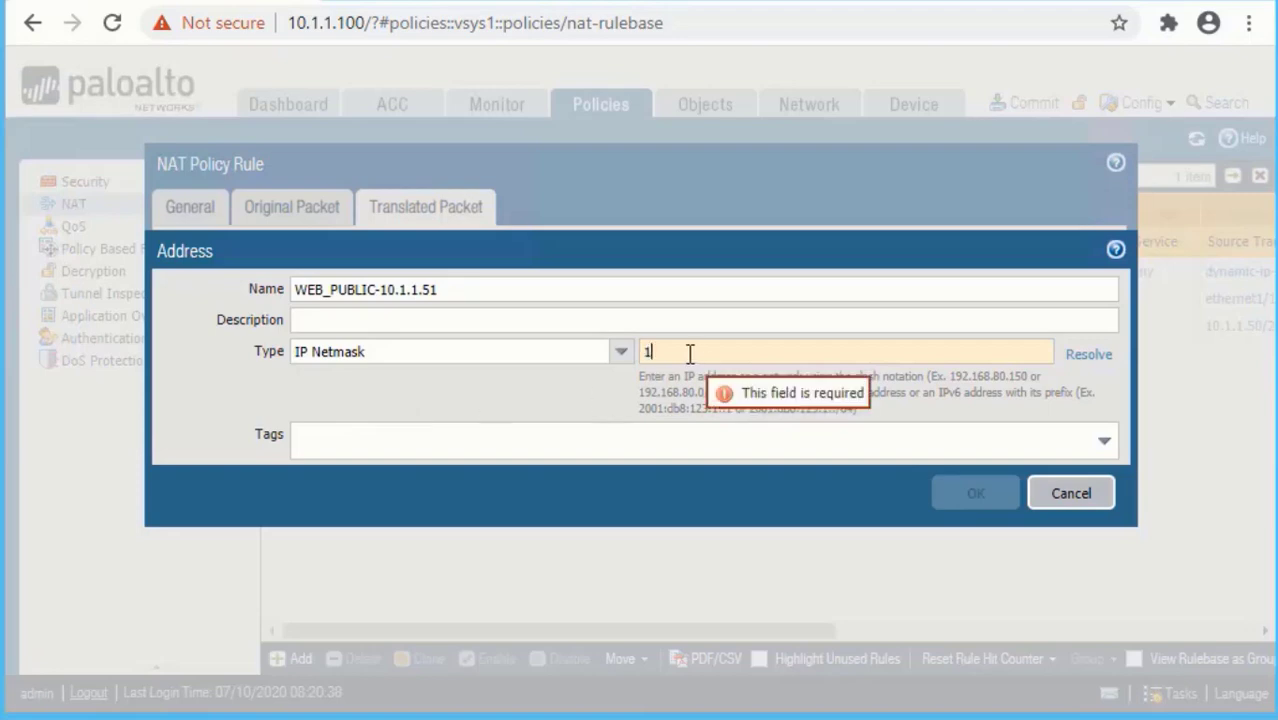
pyautogui.write('0.1.1.')
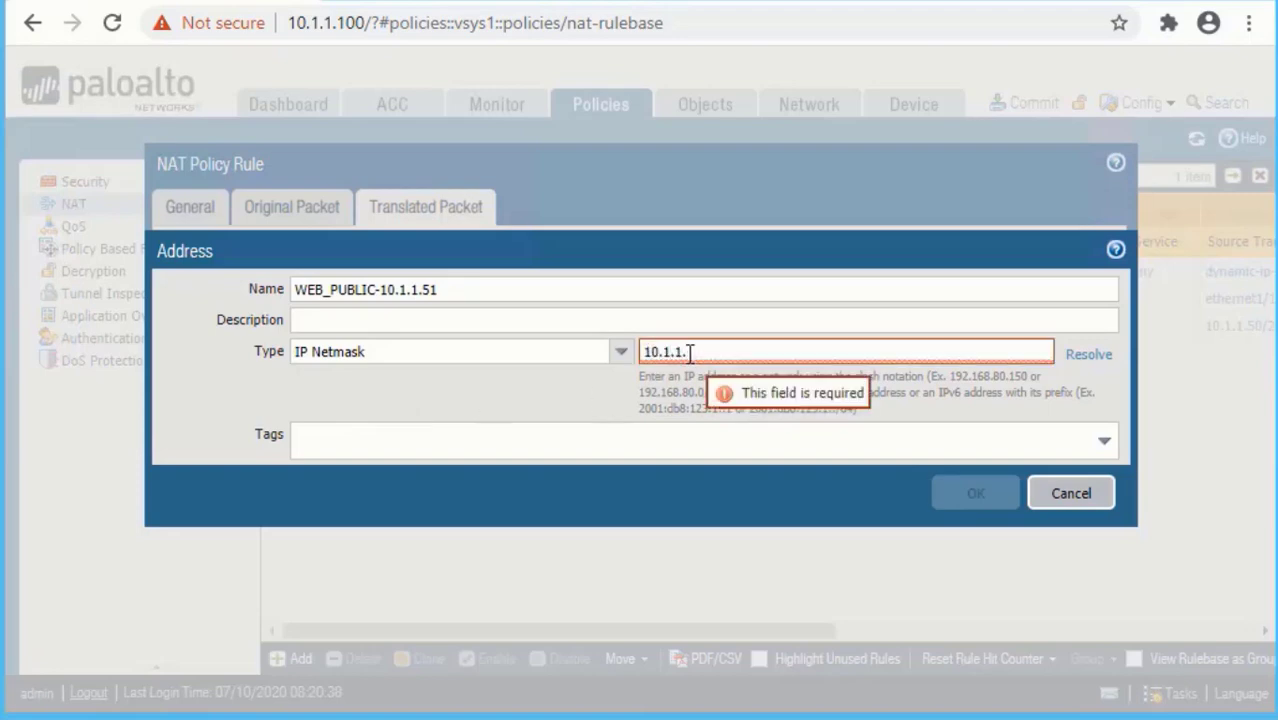
pyautogui.write('51')
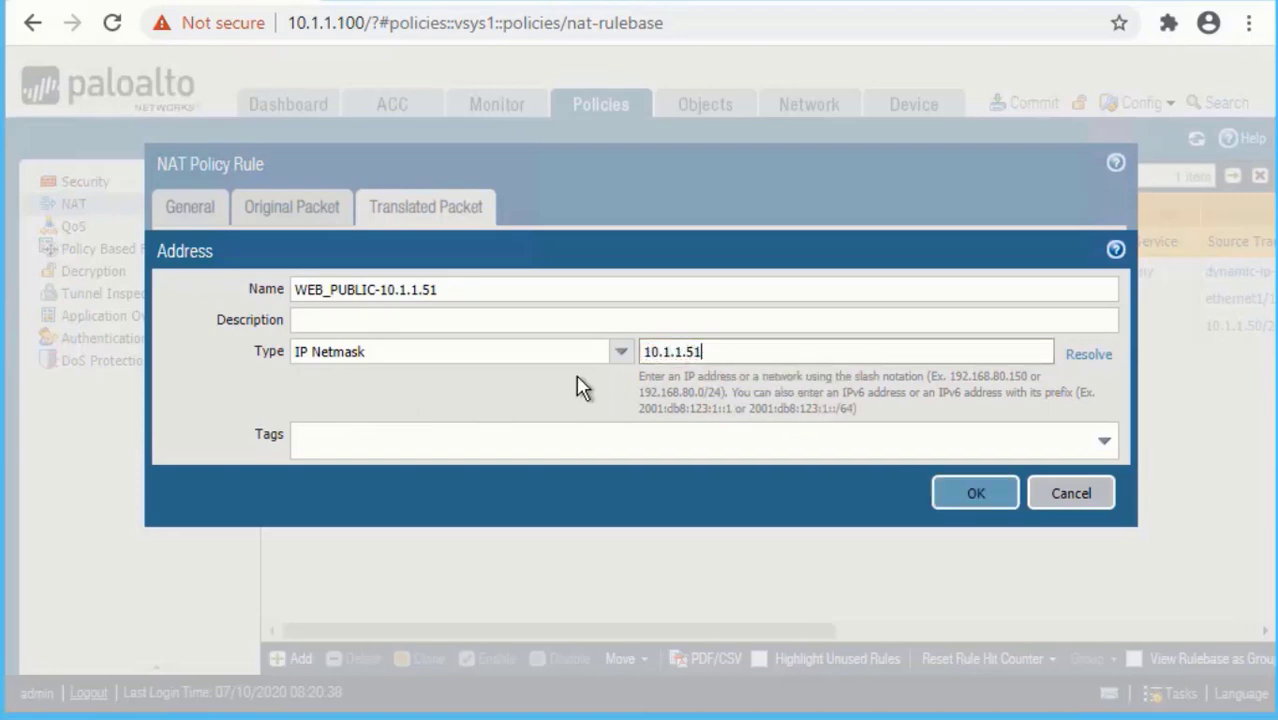
pyautogui.click(970, 495)
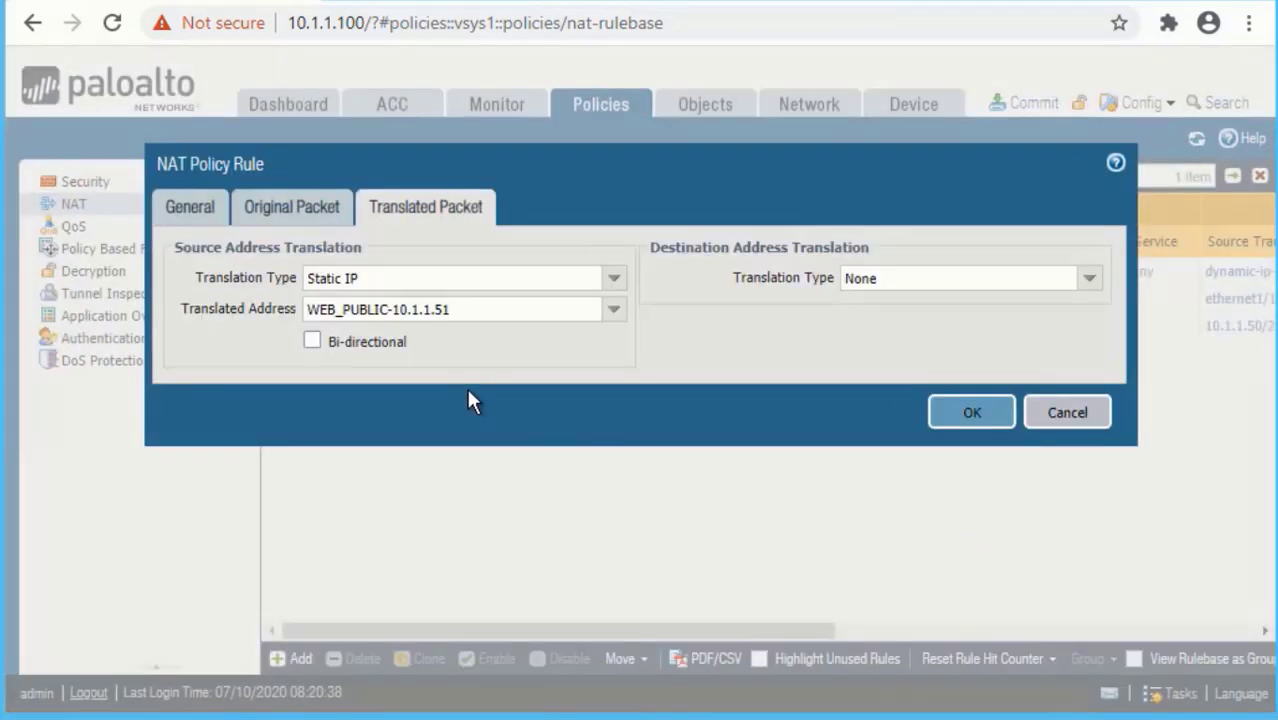
# Make the static source translation bi-directional and save the NAT rule, widening the rule list's source address column to review the entry.
pyautogui.click(358, 350)
pyautogui.click(972, 415)
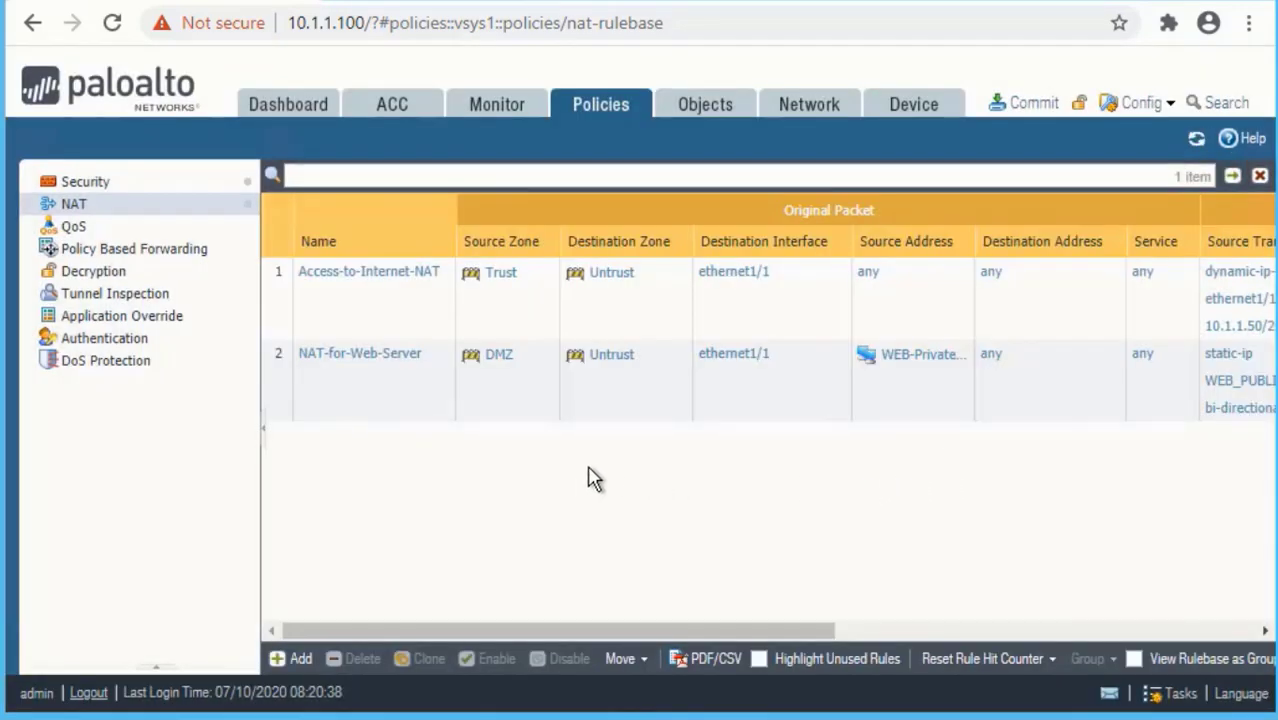
pyautogui.click(682, 242)
pyautogui.click(736, 311)
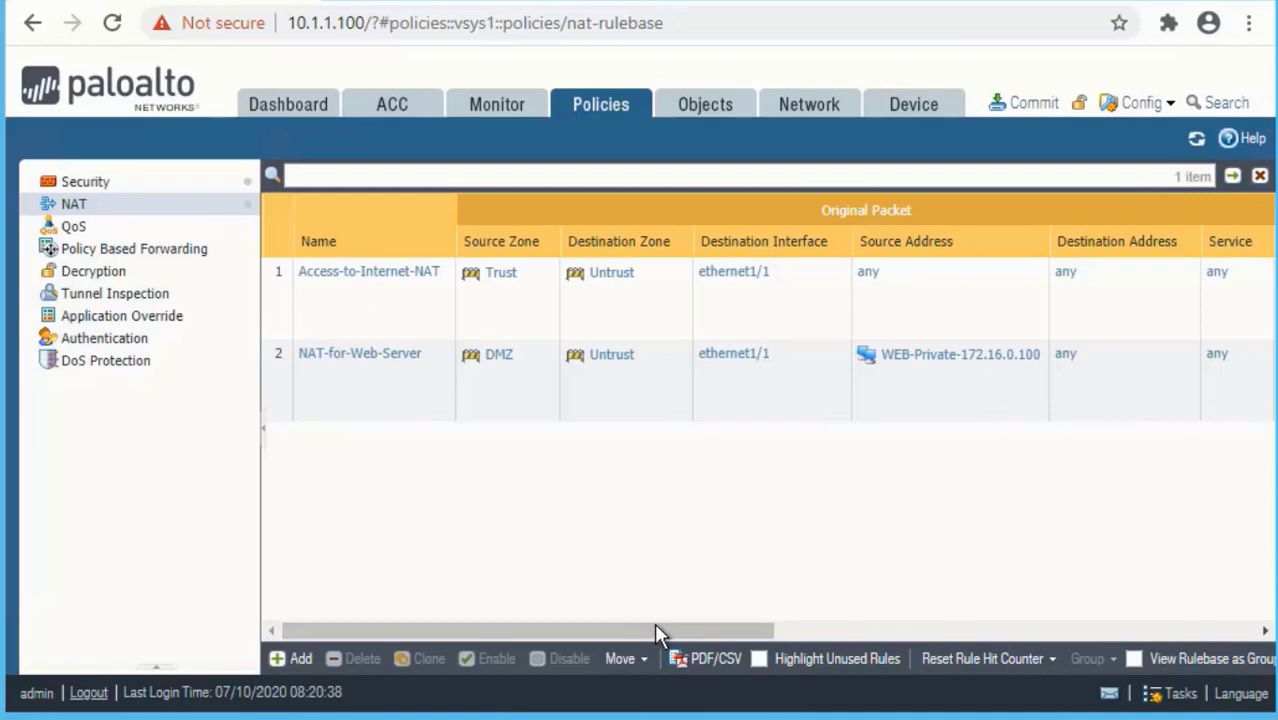
pyautogui.moveTo(670, 632); pyautogui.dragTo(948, 612)
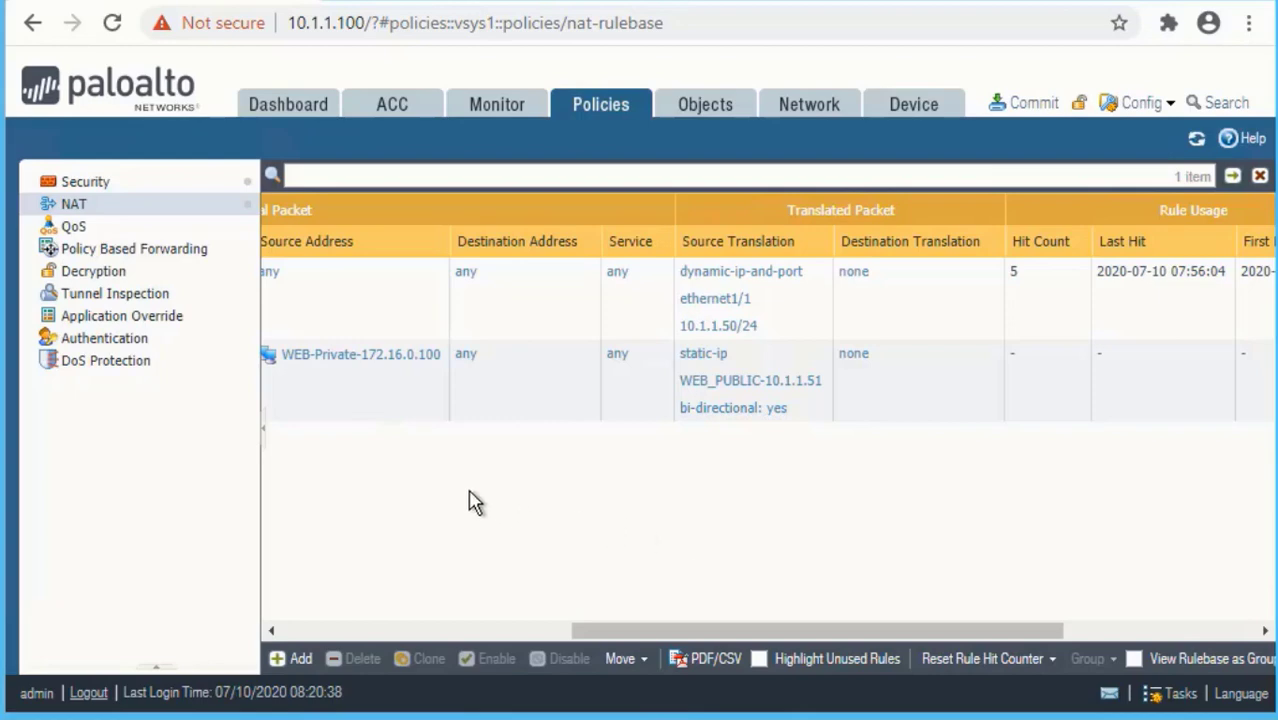
# Start a new security policy rule and name it Untrust-to-Web_server.
pyautogui.click(106, 184)
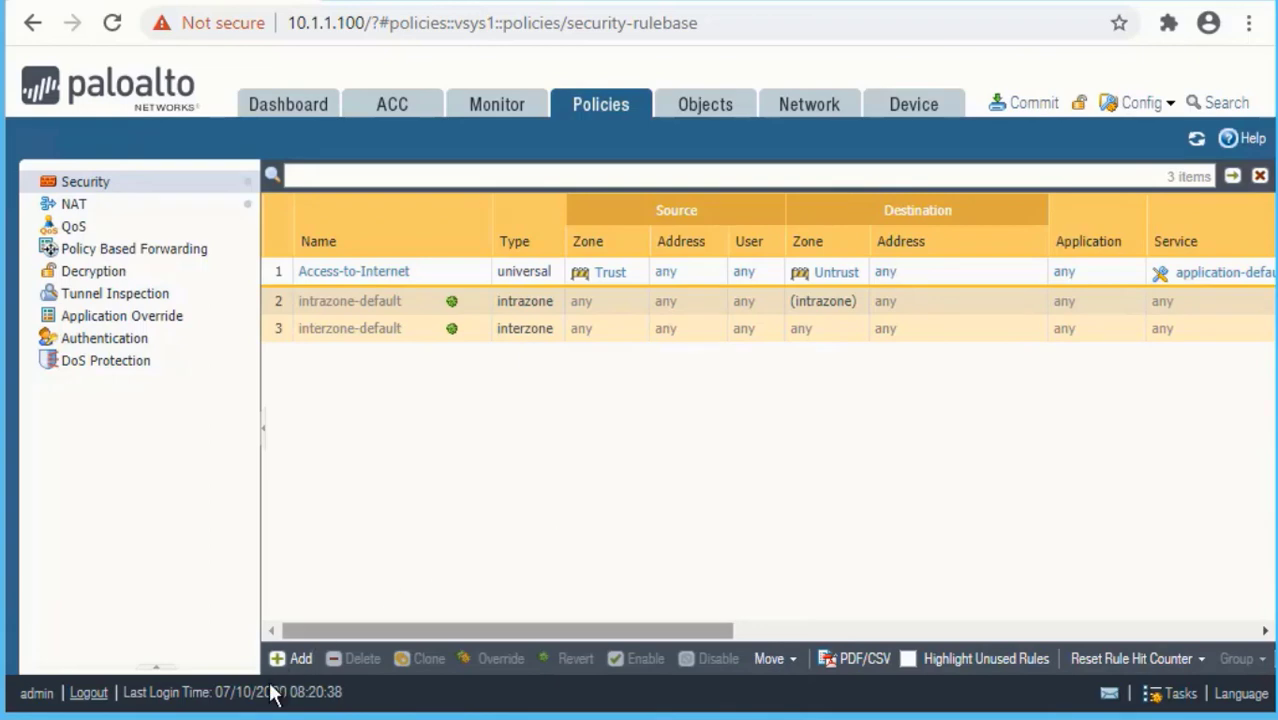
pyautogui.click(297, 660)
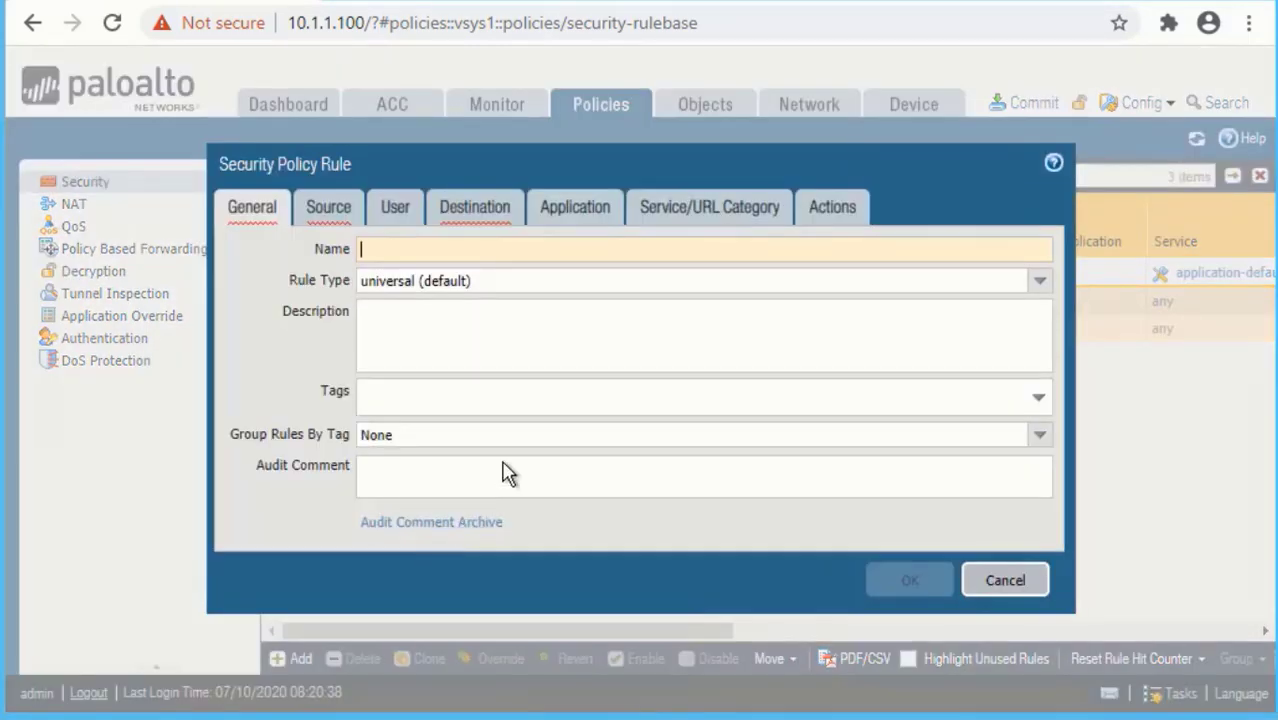
pyautogui.write('Untrust-')
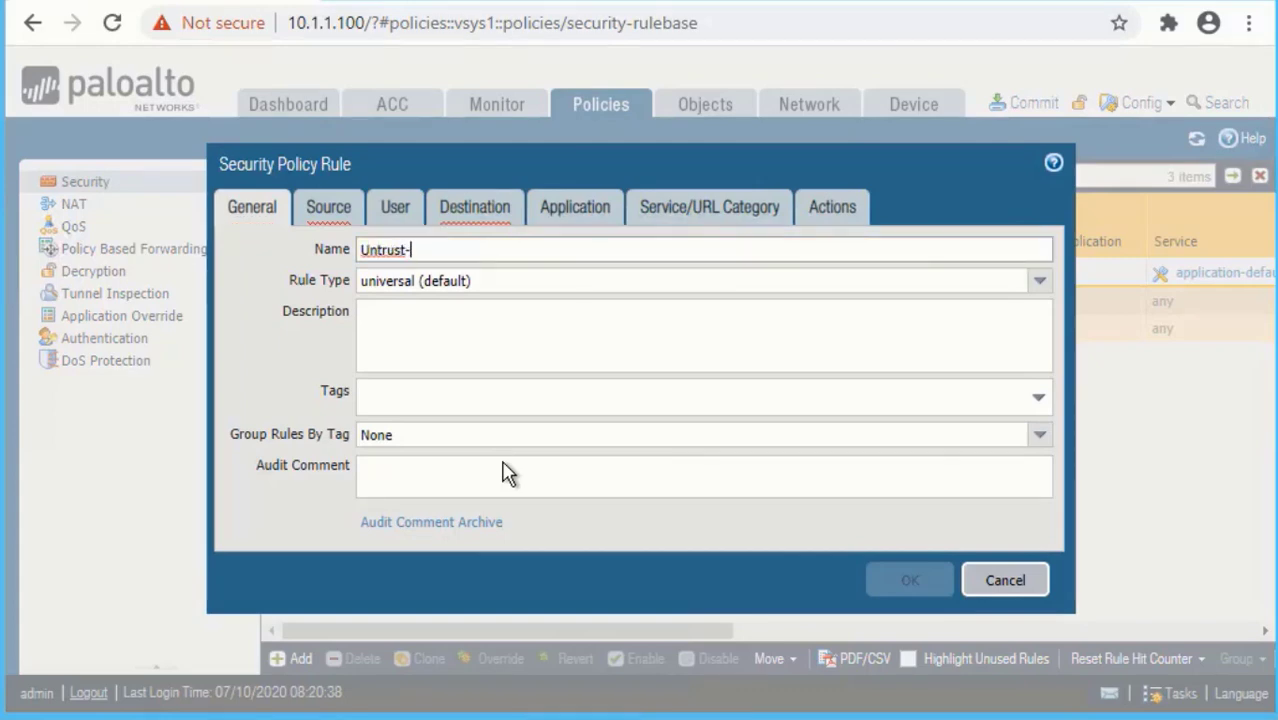
pyautogui.write('to-Web_server')
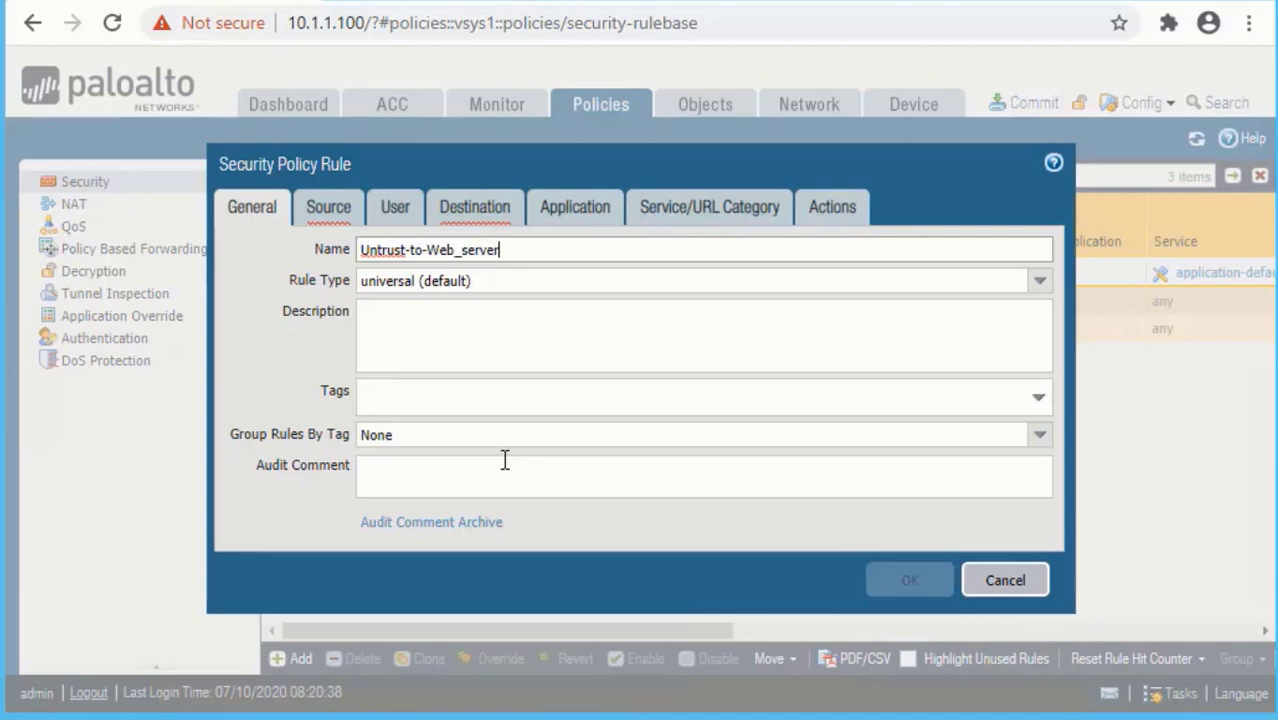
# Add Untrust as the security rule's source zone.
pyautogui.click(316, 206)
pyautogui.click(258, 520)
pyautogui.click(294, 392)
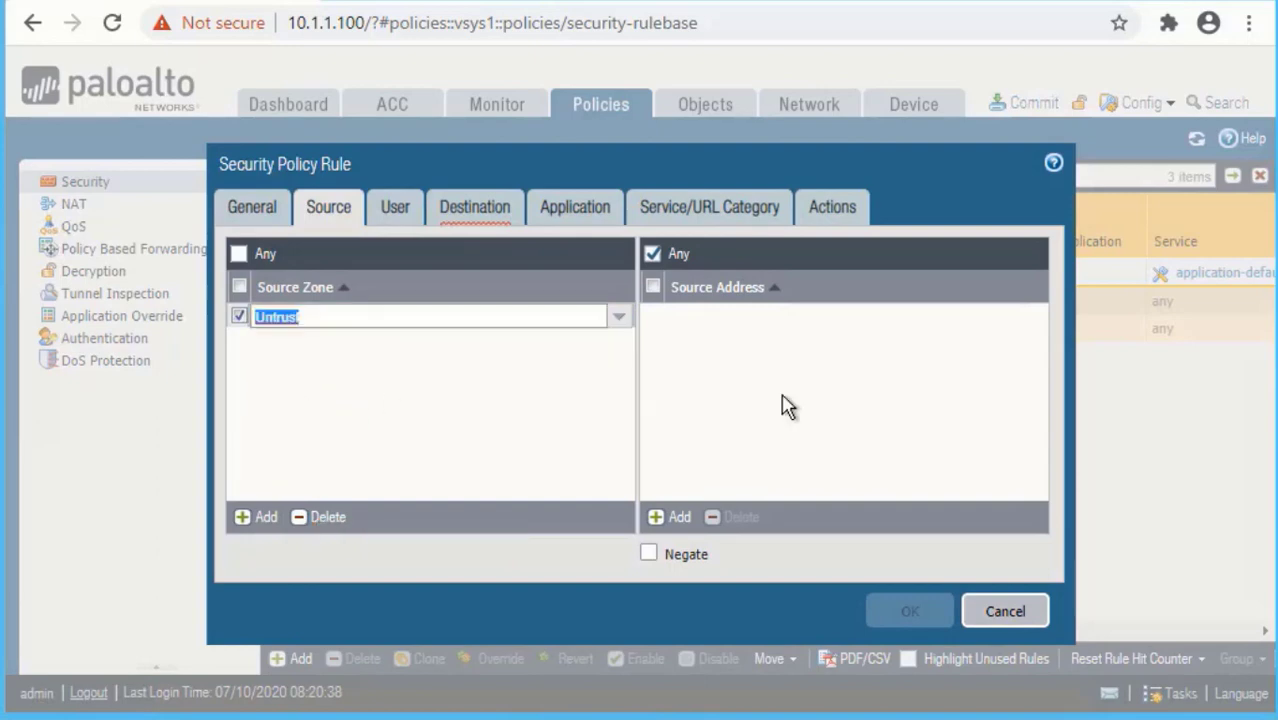
pyautogui.click(955, 395)
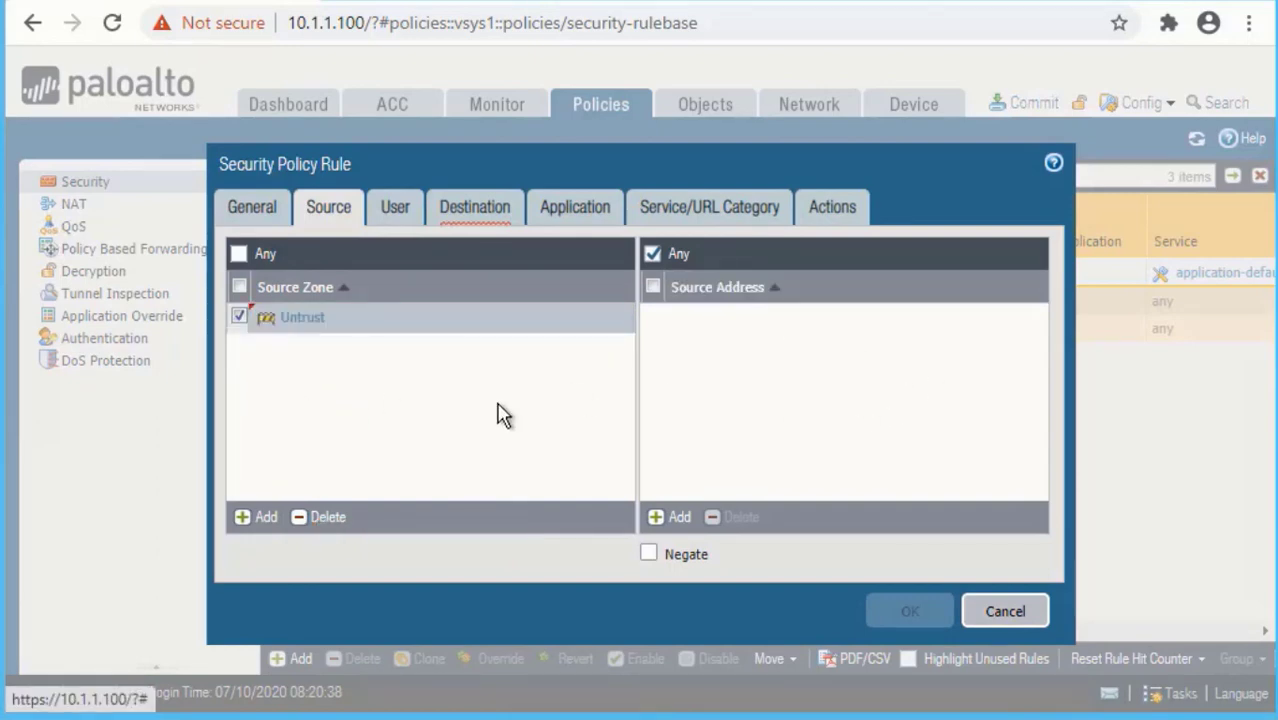
# Set the security rule's destination to zone DMZ and address WEB_PUBLIC-10.1.1.51.
pyautogui.click(465, 214)
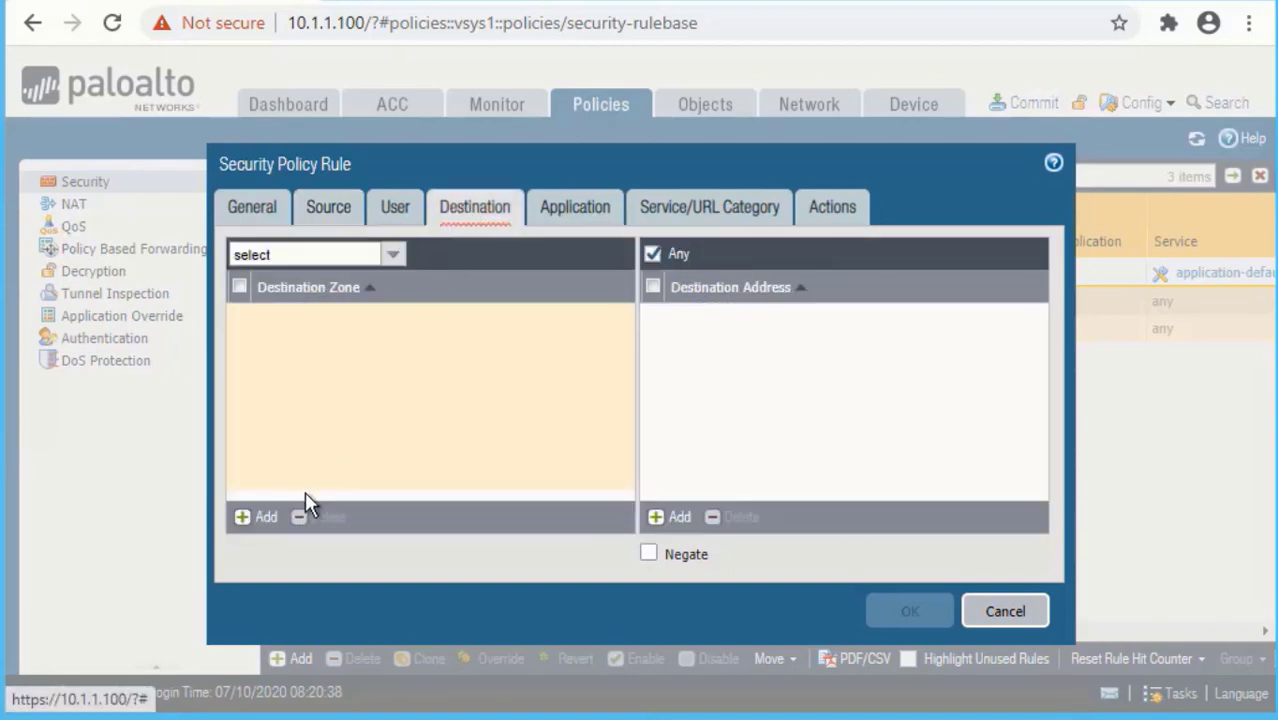
pyautogui.click(262, 518)
pyautogui.click(291, 345)
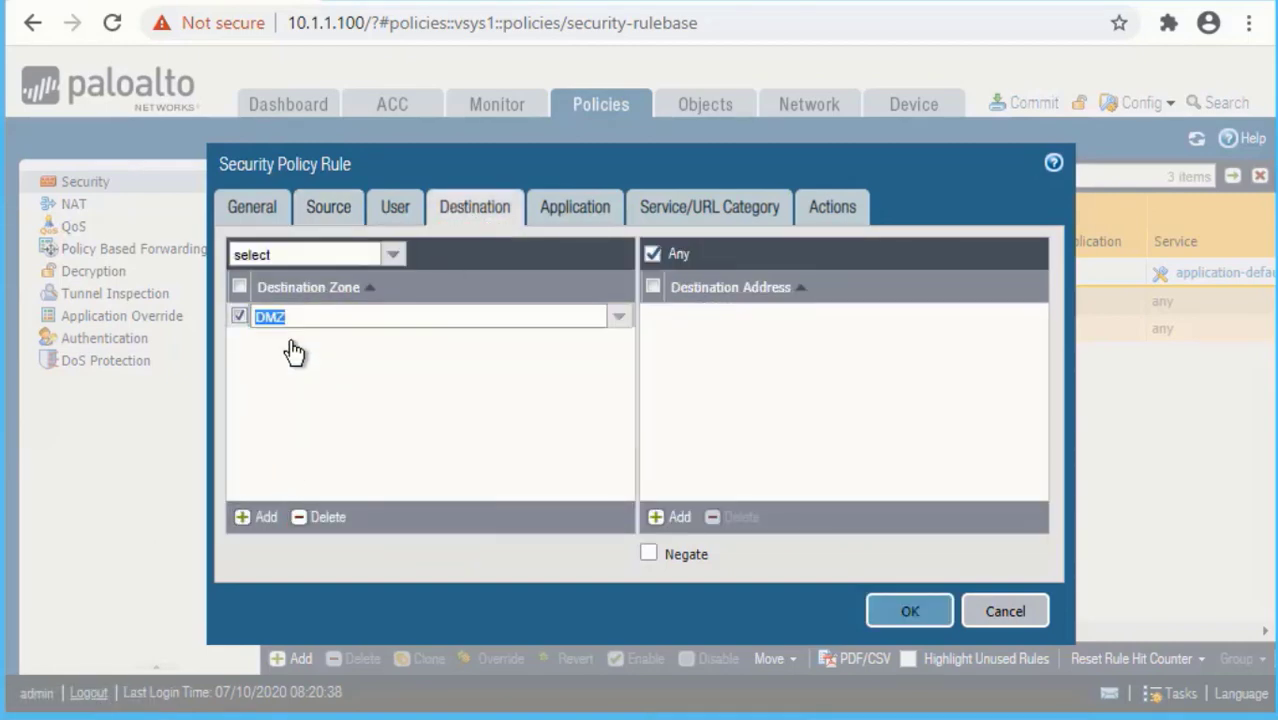
pyautogui.click(296, 358)
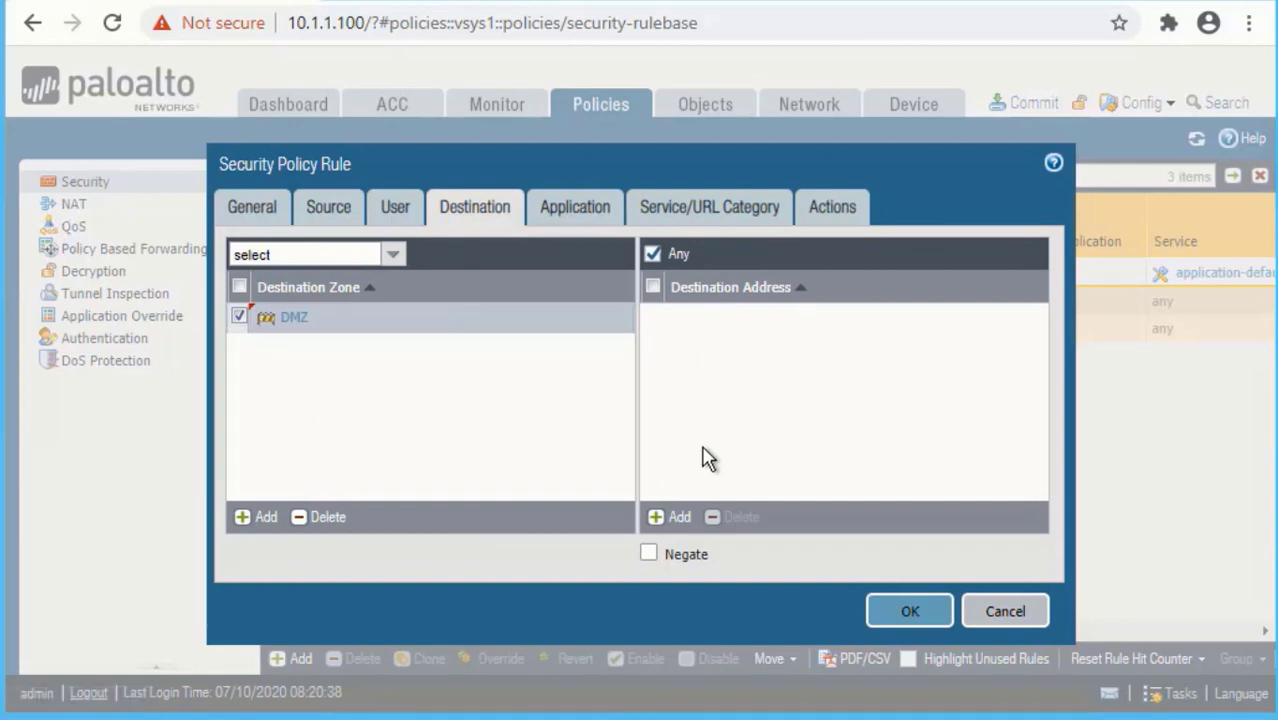
pyautogui.click(668, 516)
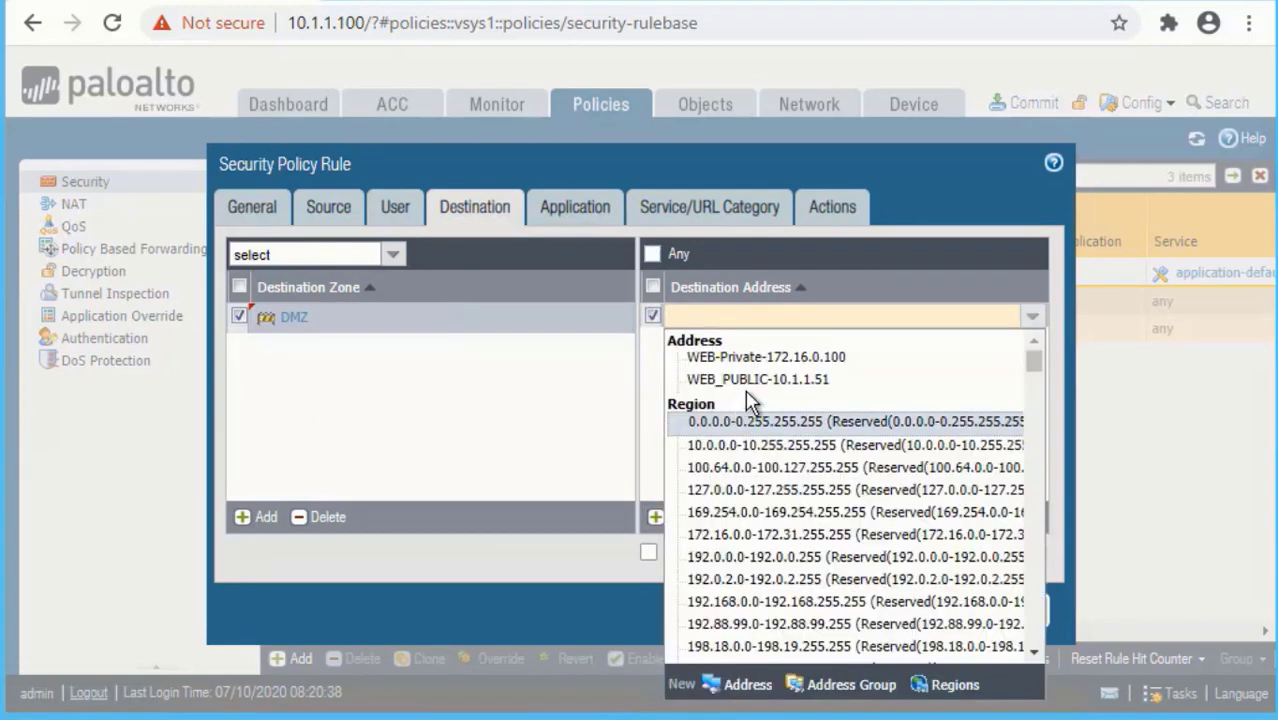
pyautogui.click(759, 381)
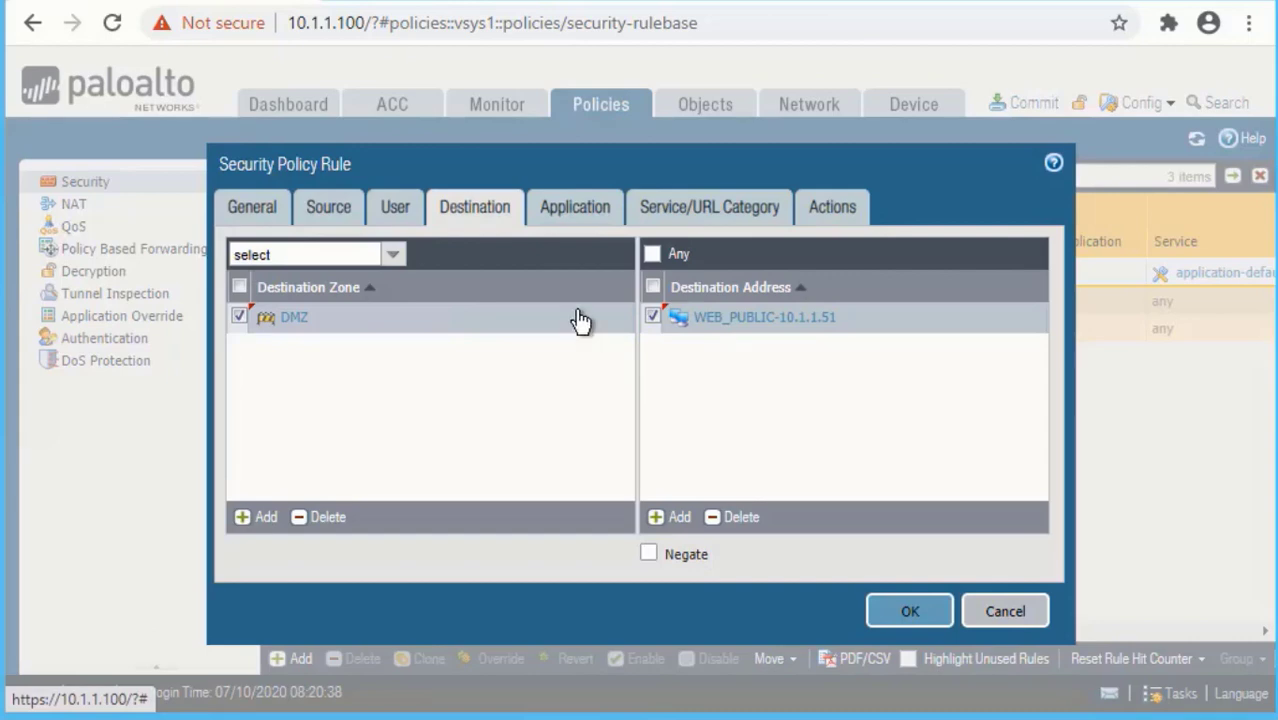
# Restrict the Untrust-to-Web_server security rule to the web-browsing application.
pyautogui.click(571, 212)
pyautogui.click(262, 518)
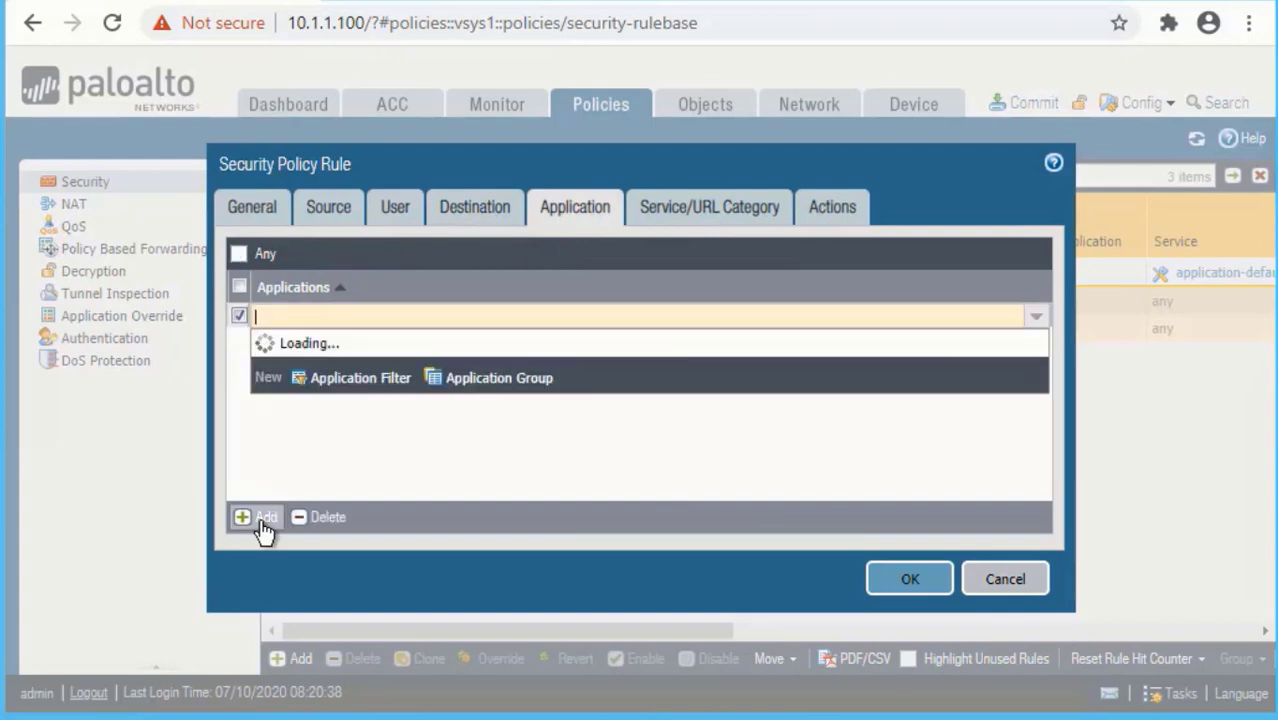
pyautogui.write('browsi')
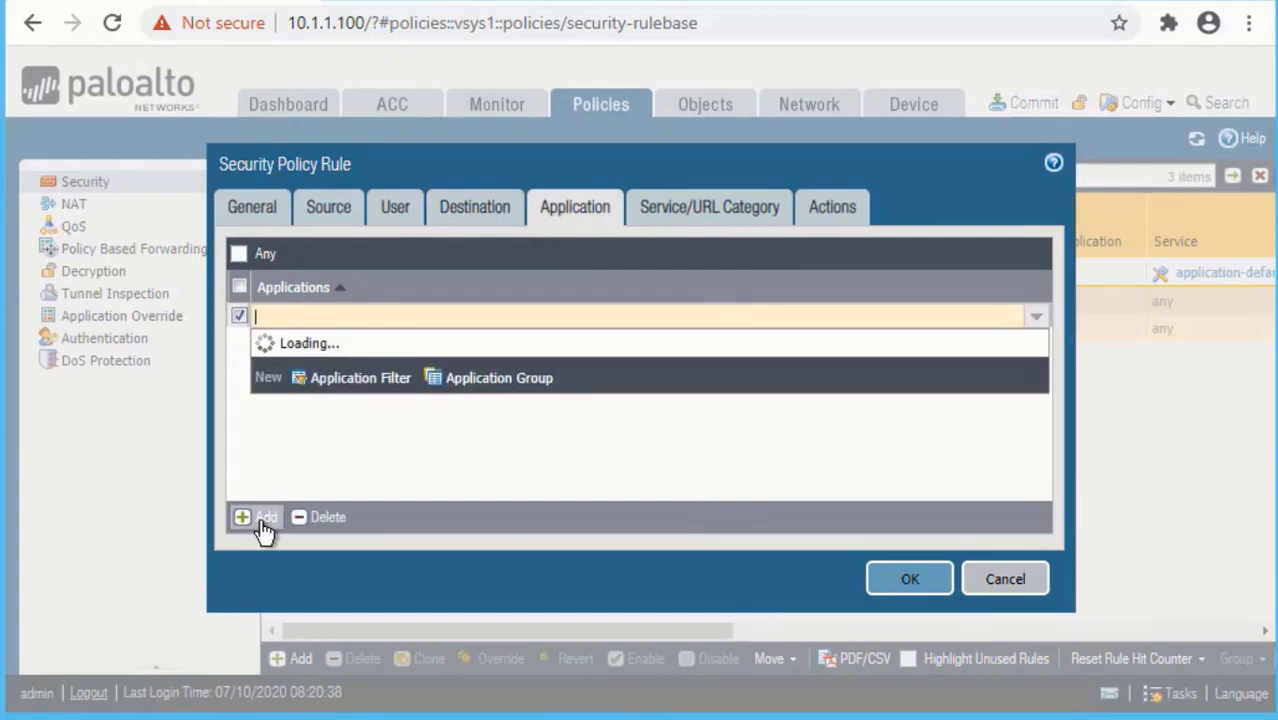
pyautogui.write('ng')
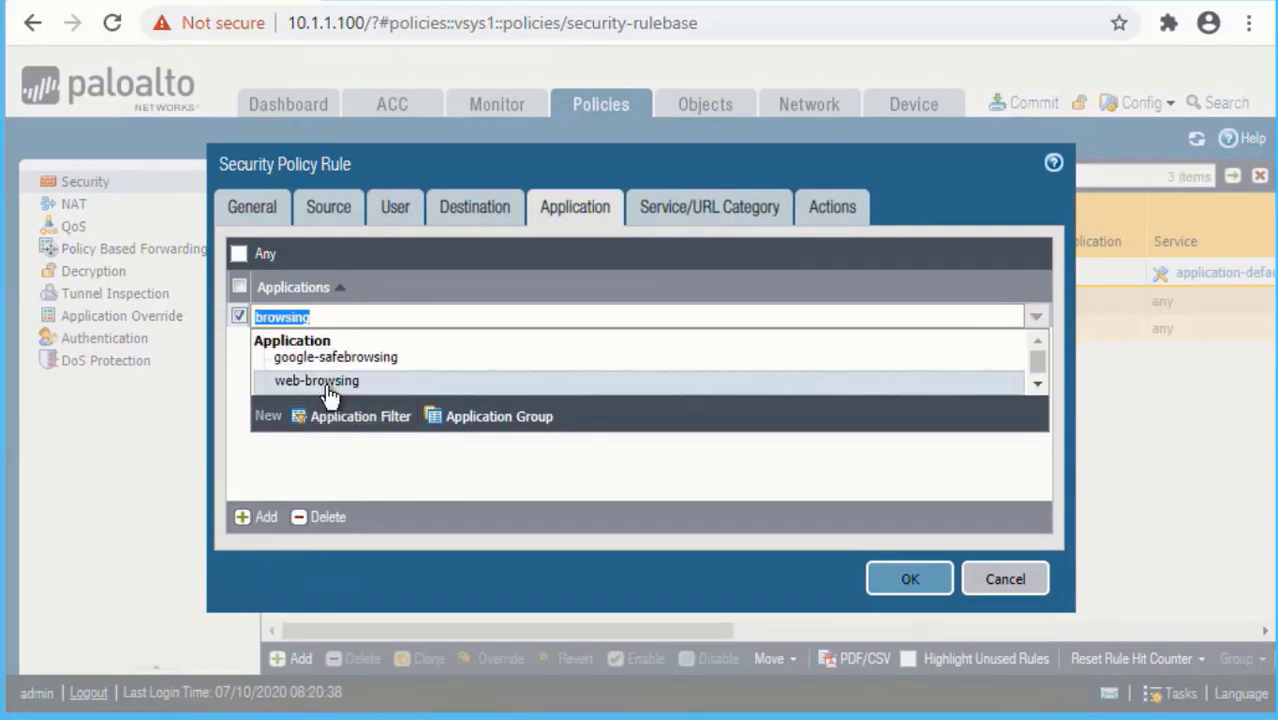
pyautogui.click(329, 394)
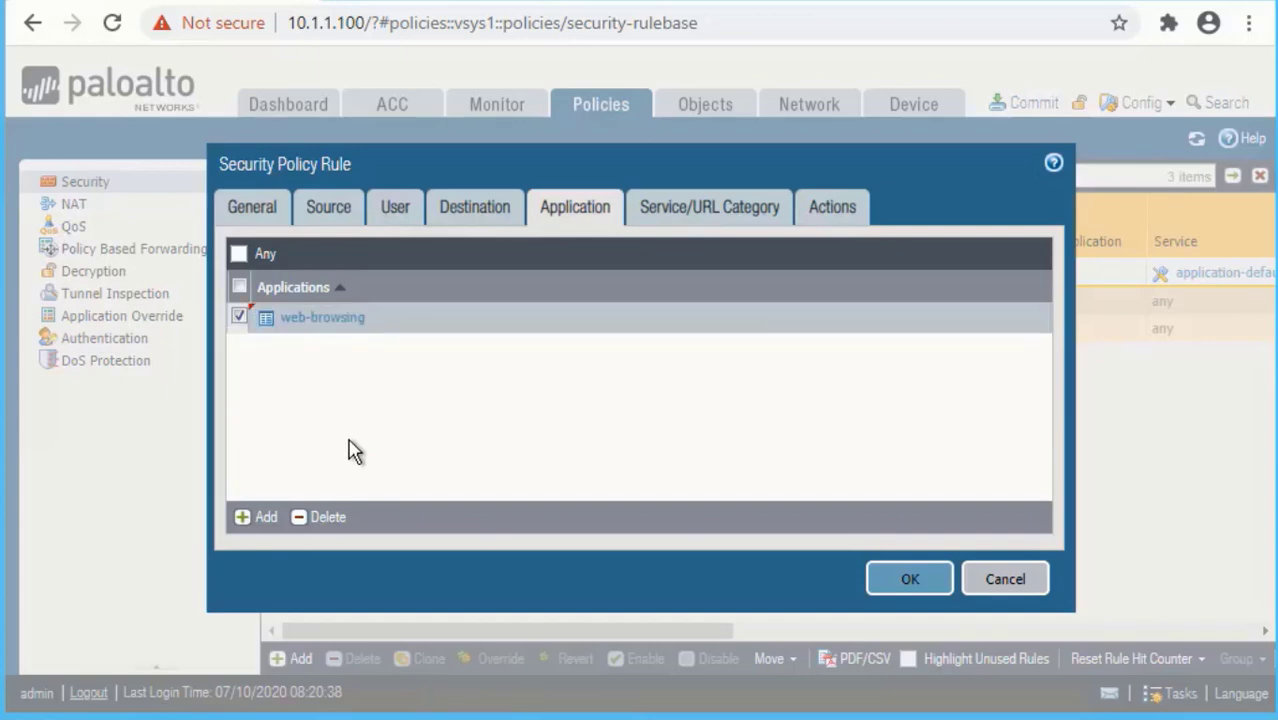
# Set the Untrust-to-Web_server rule's action to Allow and save the rule.
pyautogui.click(828, 214)
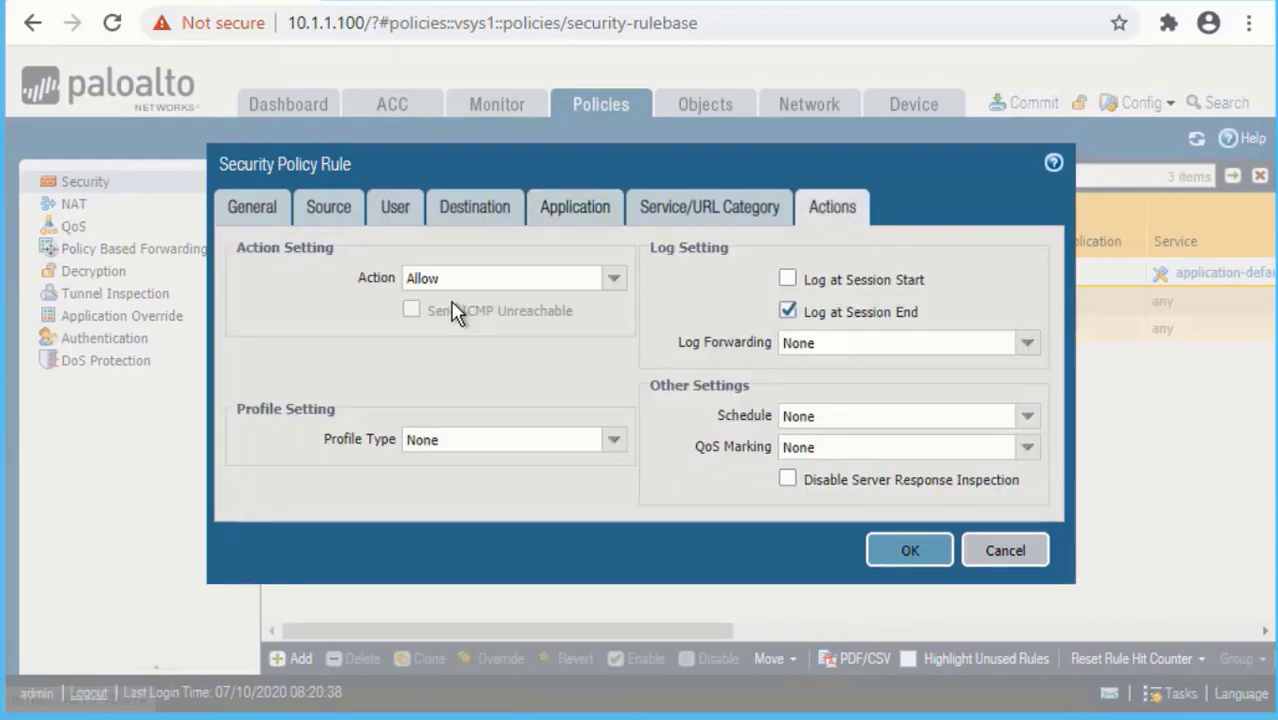
pyautogui.click(614, 279)
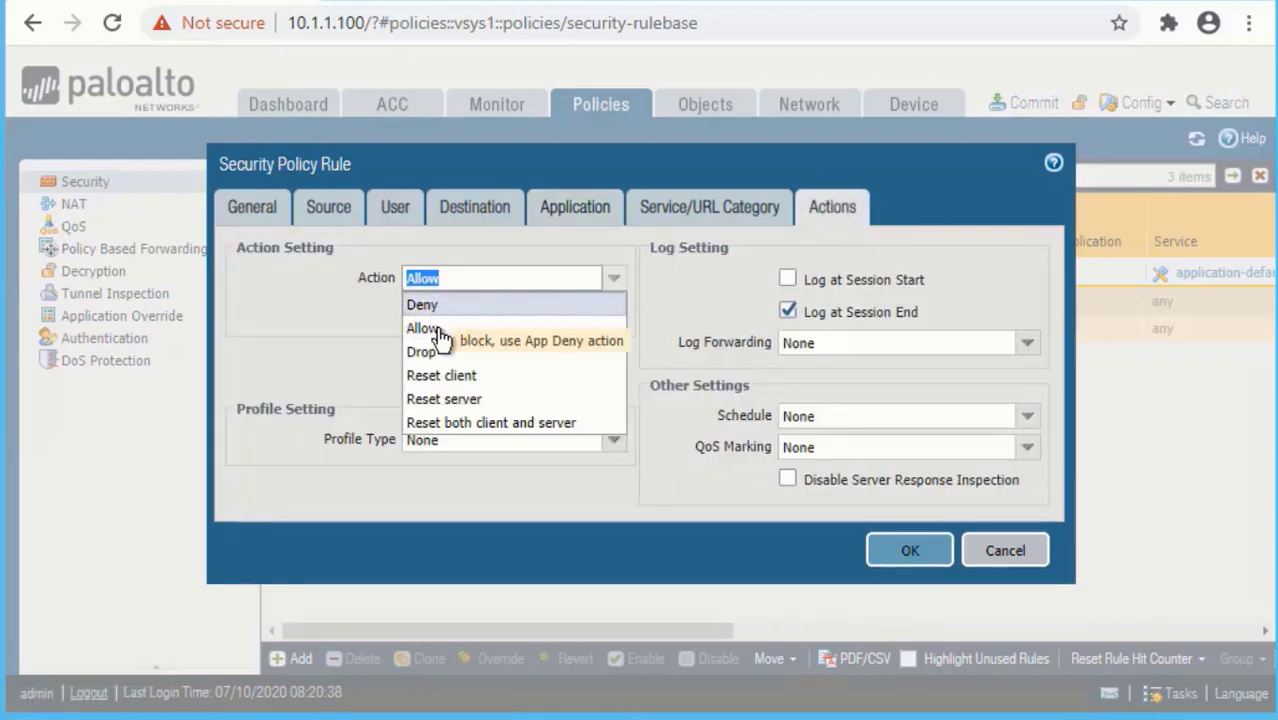
pyautogui.click(428, 330)
pyautogui.click(908, 553)
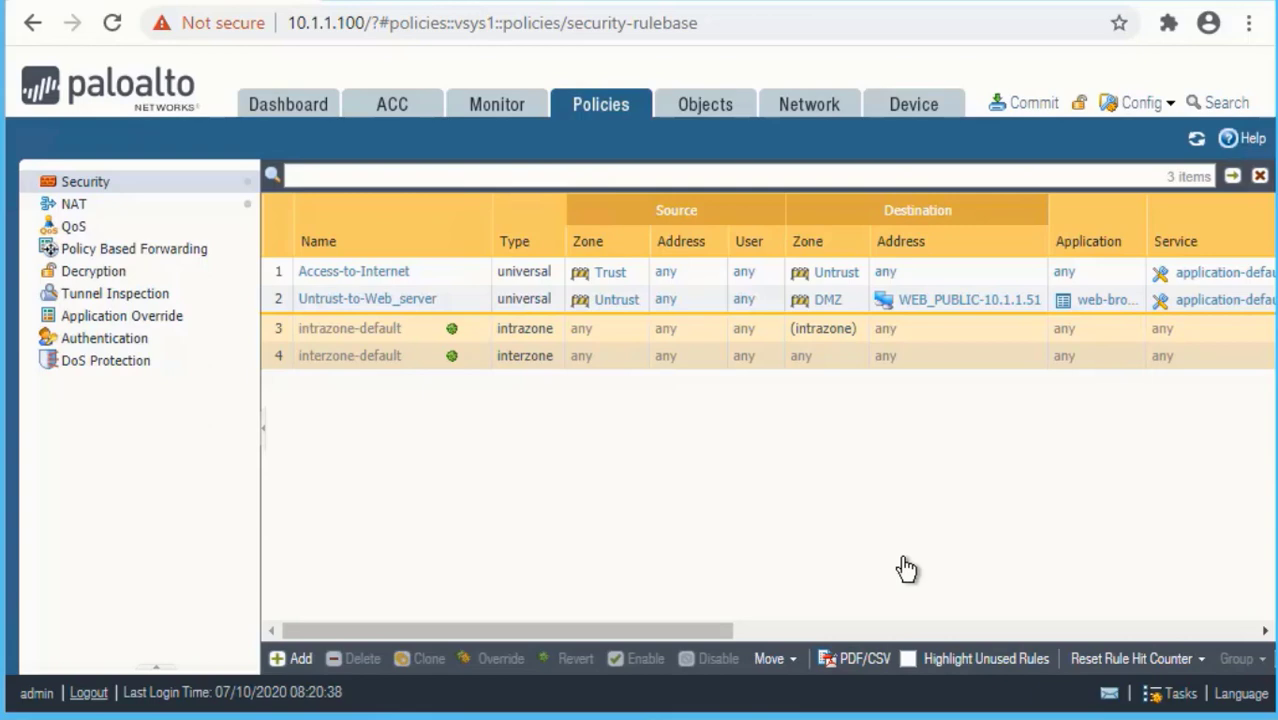
# Start another security policy rule and name it Trust-to-Web_server.
pyautogui.click(290, 660)
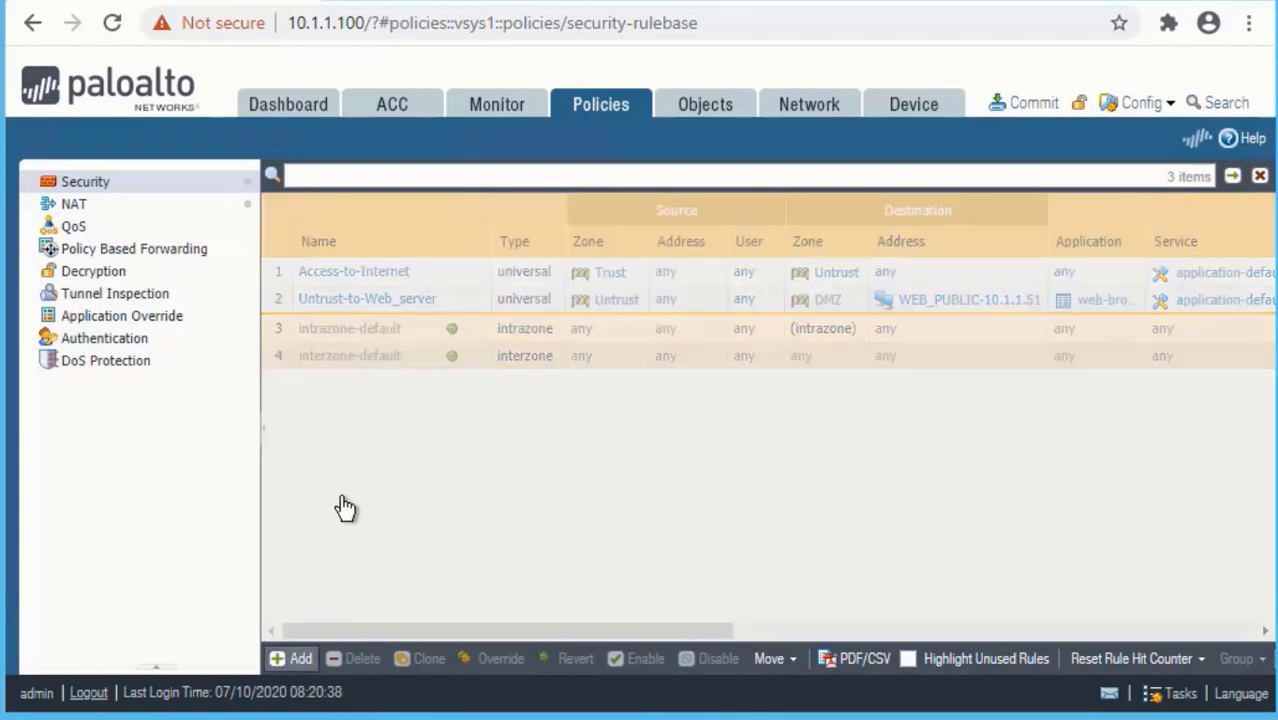
pyautogui.write('Trus')
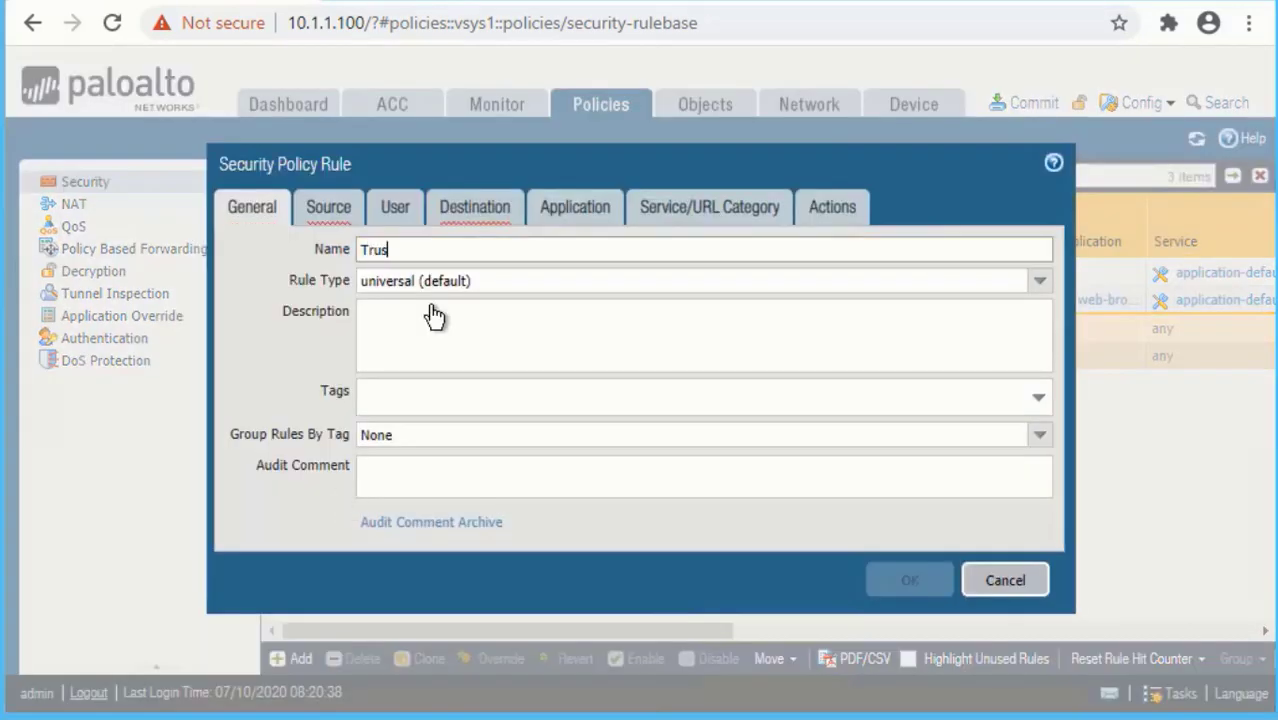
pyautogui.write('t-to-Web_server')
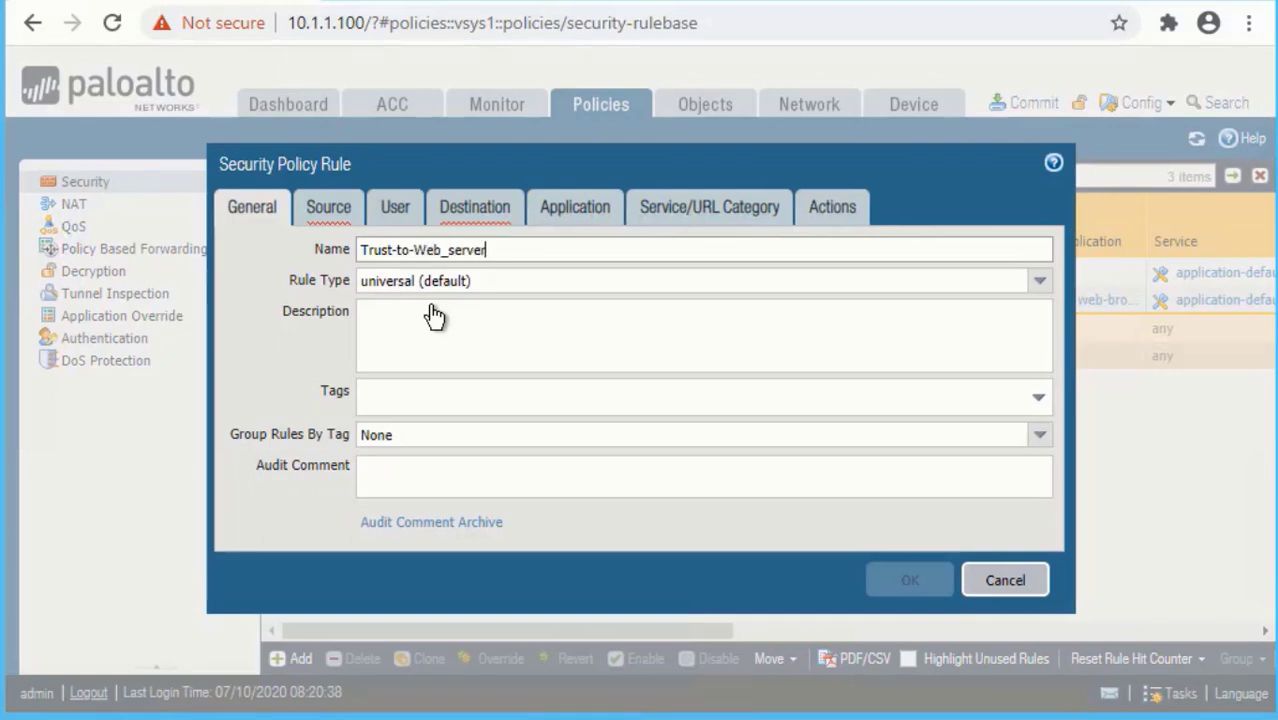
# Add Trust as the source zone of the Trust-to-Web_server rule.
pyautogui.click(322, 212)
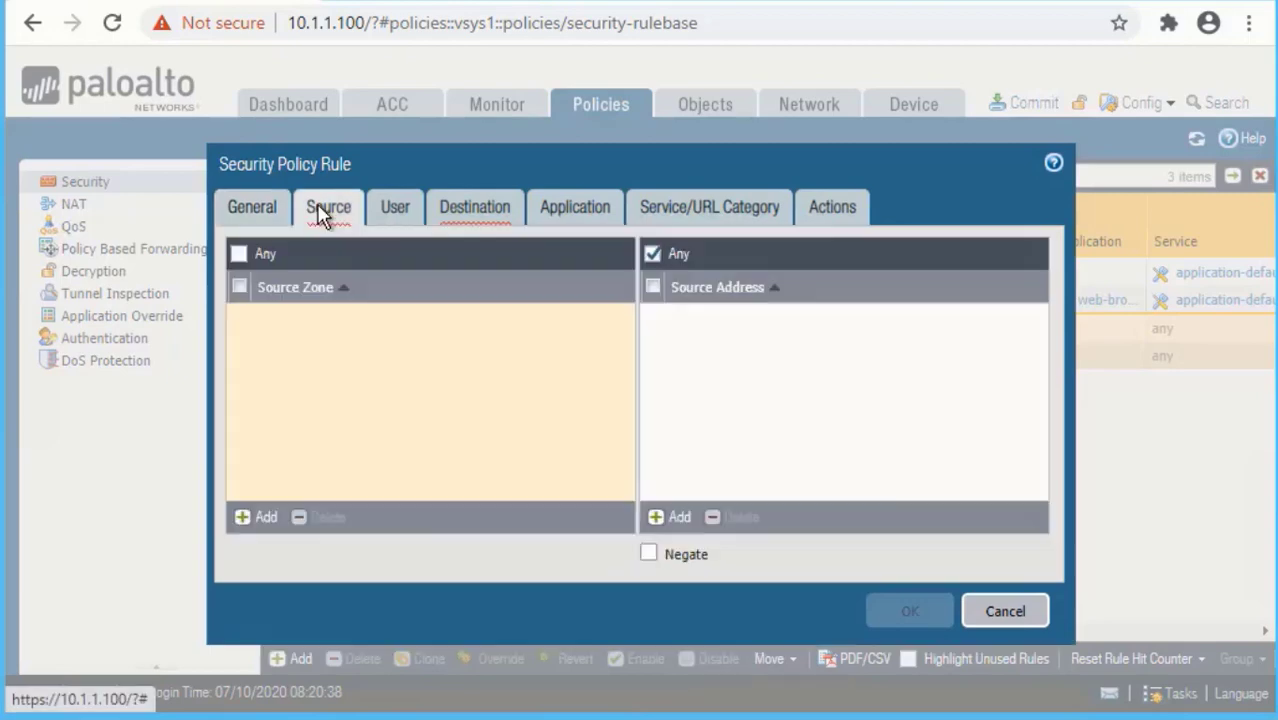
pyautogui.click(260, 519)
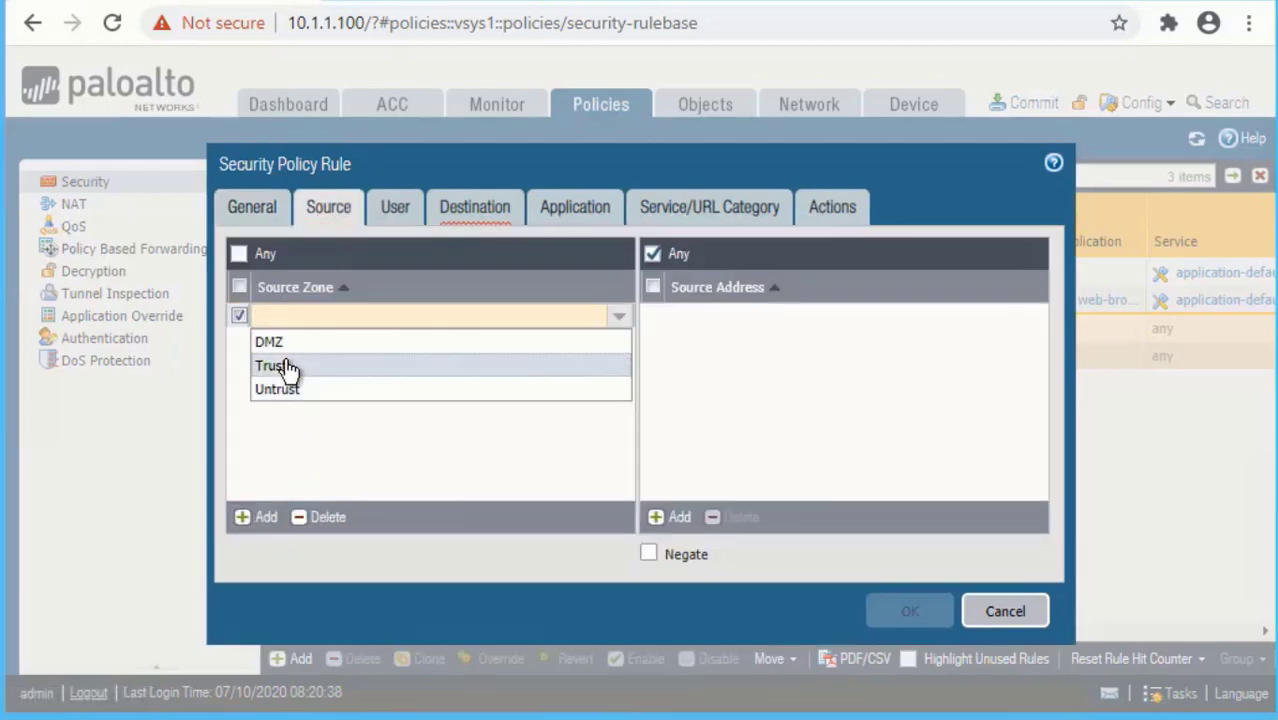
pyautogui.click(285, 366)
pyautogui.click(762, 381)
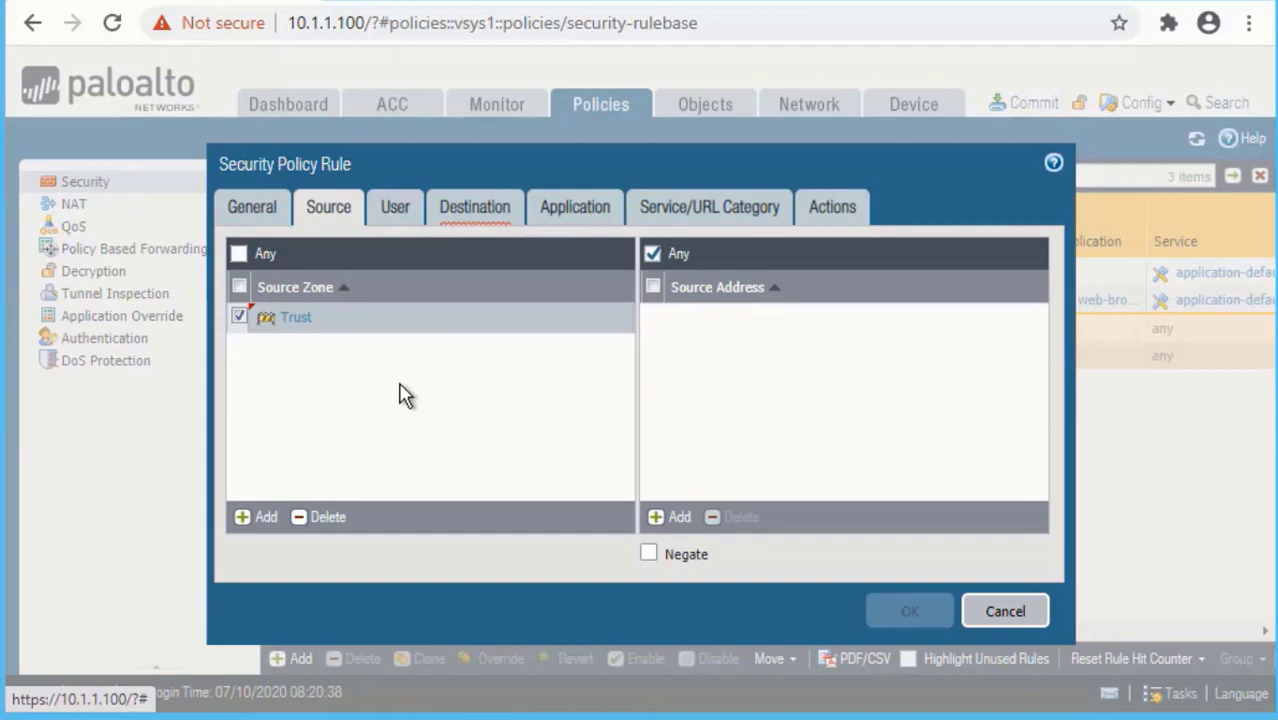
# Set the Trust-to-Web_server rule's destination to zone DMZ with addresses WEB-Private-172.16.0.100 and WEB_PUBLIC-10.1.1.51.
pyautogui.click(448, 214)
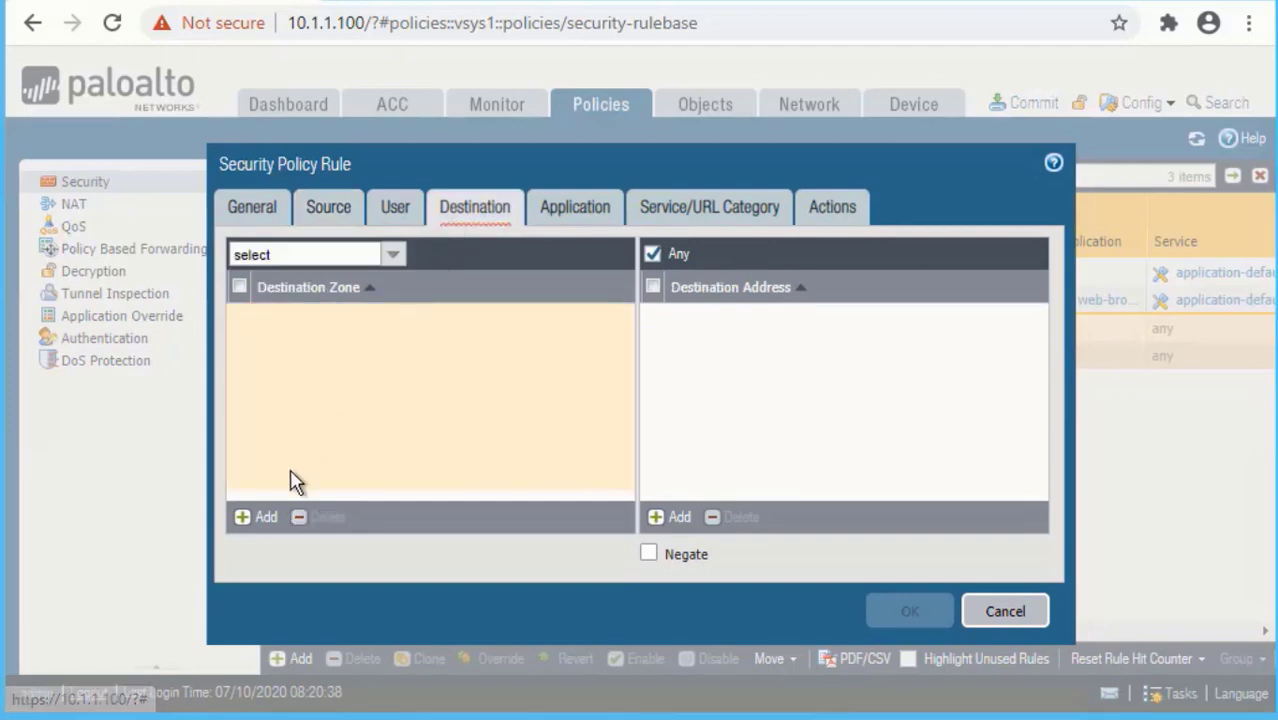
pyautogui.click(267, 518)
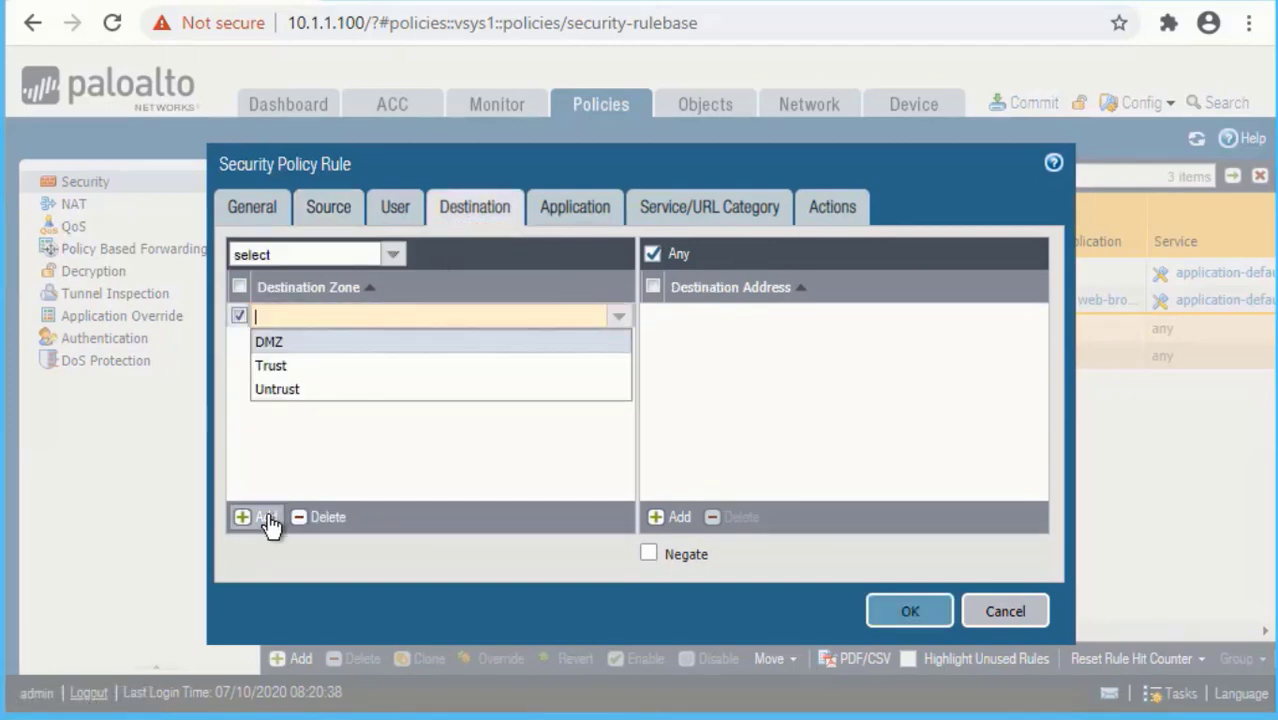
pyautogui.click(297, 345)
pyautogui.click(708, 411)
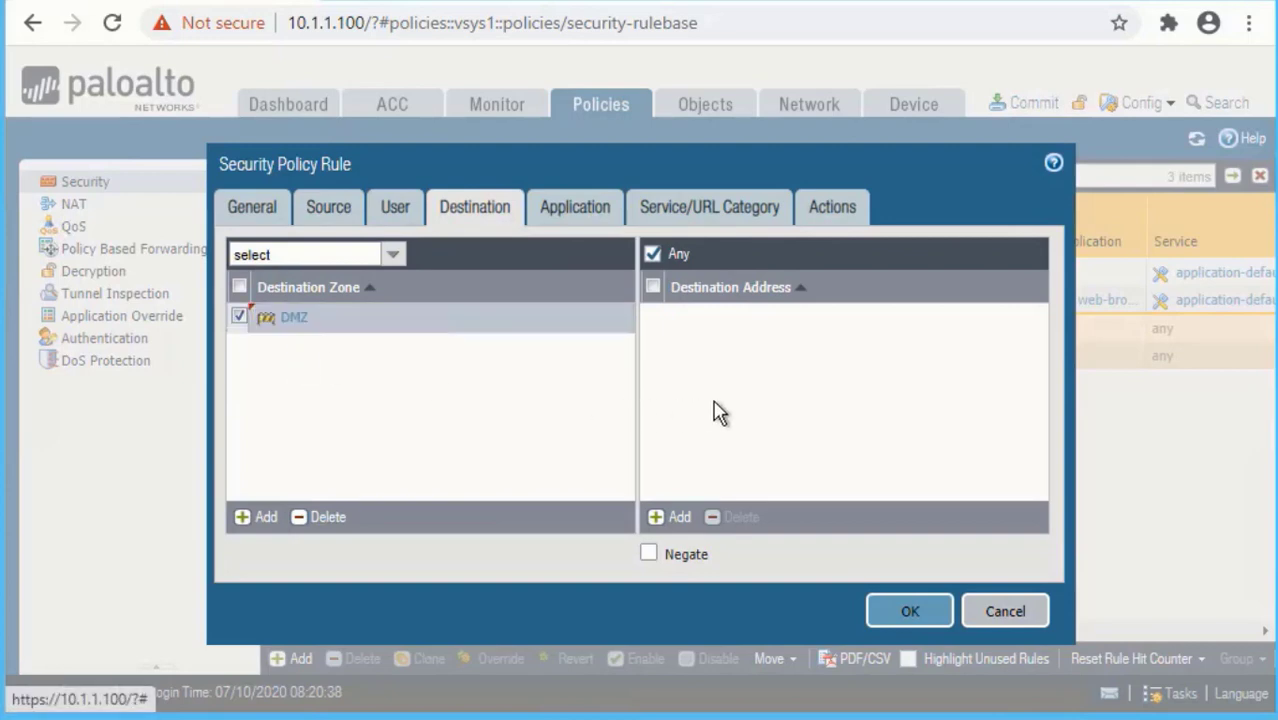
pyautogui.click(660, 517)
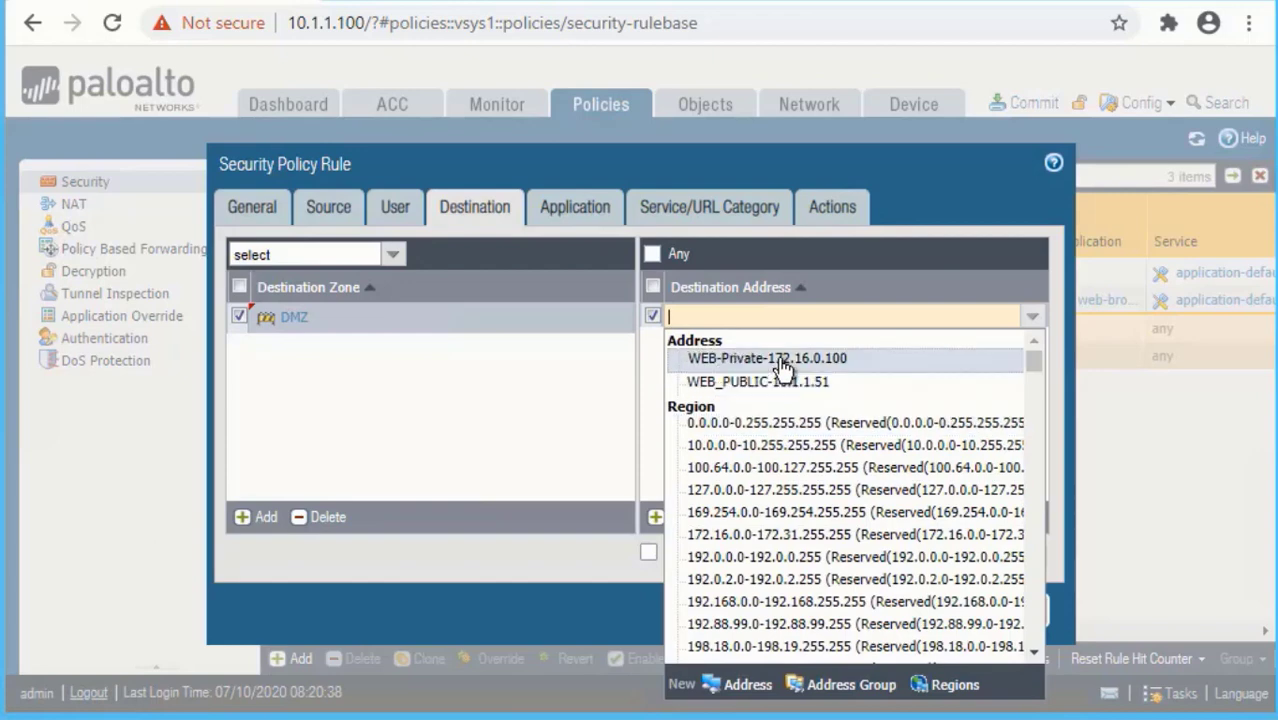
pyautogui.click(782, 358)
pyautogui.click(676, 516)
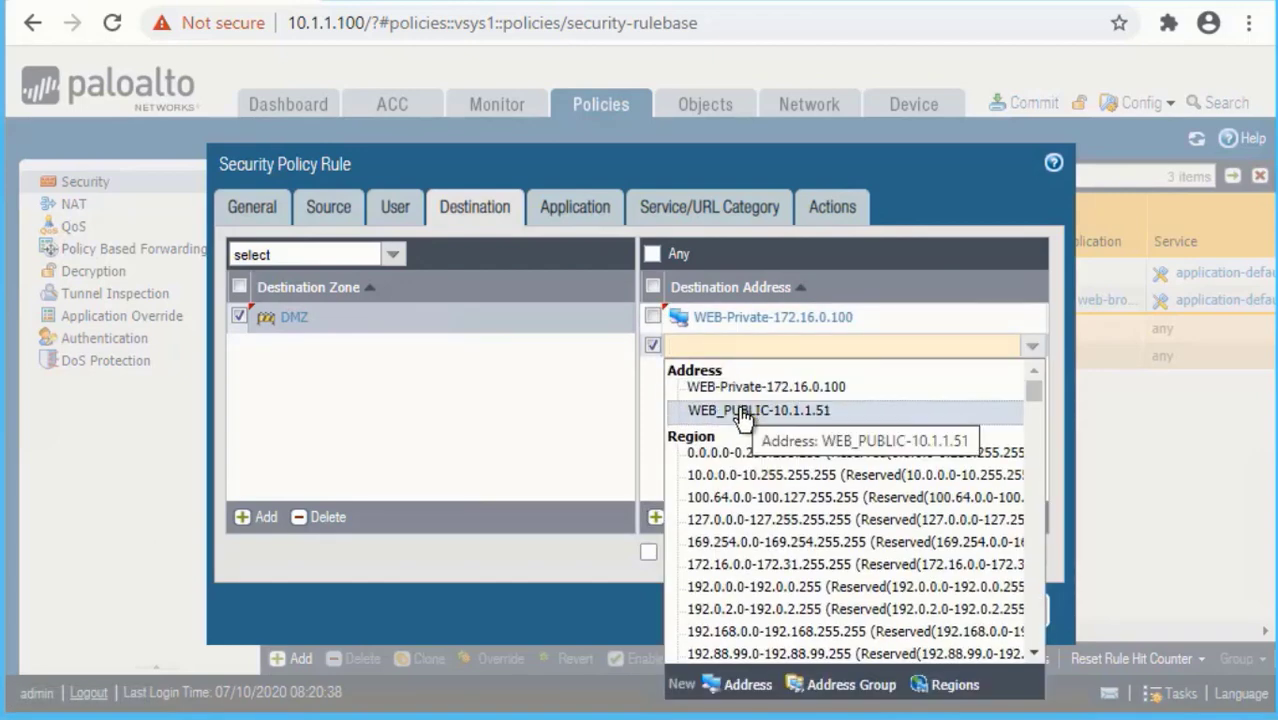
pyautogui.click(743, 414)
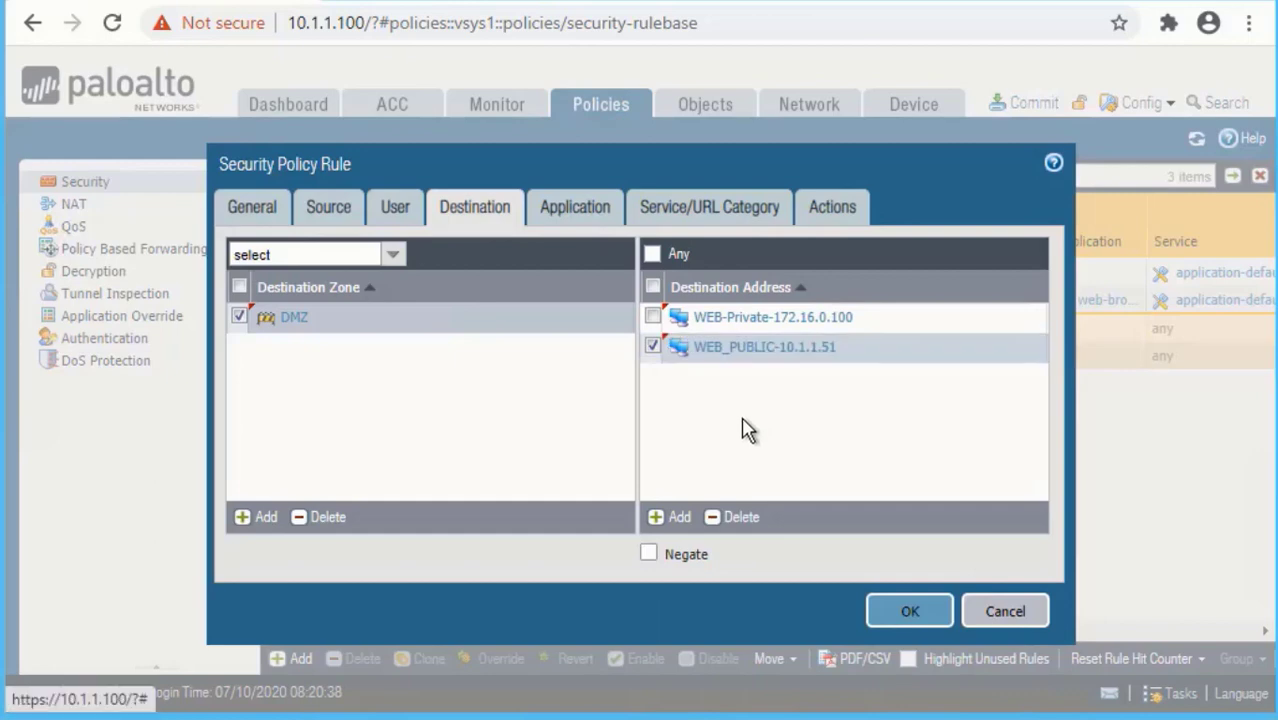
# Add ssh and web-browsing as the applications matched by the Trust-to-Web_server rule.
pyautogui.click(582, 221)
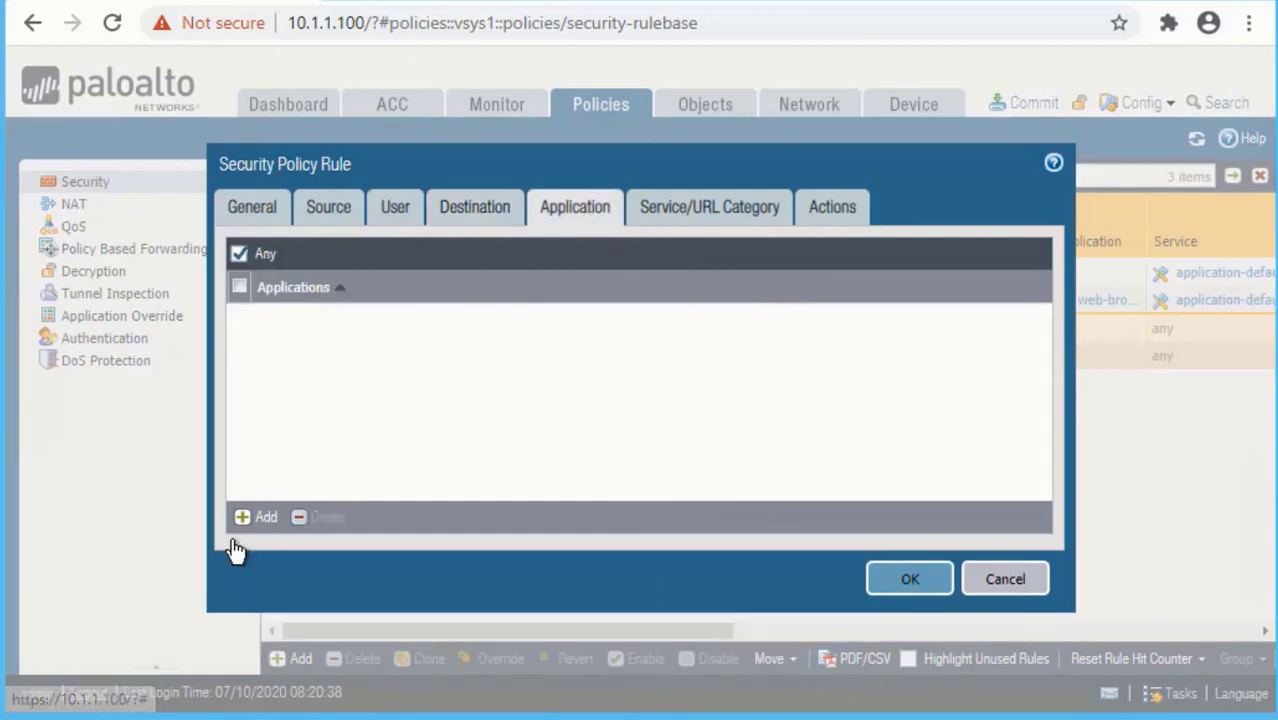
pyautogui.click(257, 520)
pyautogui.write('ssh')
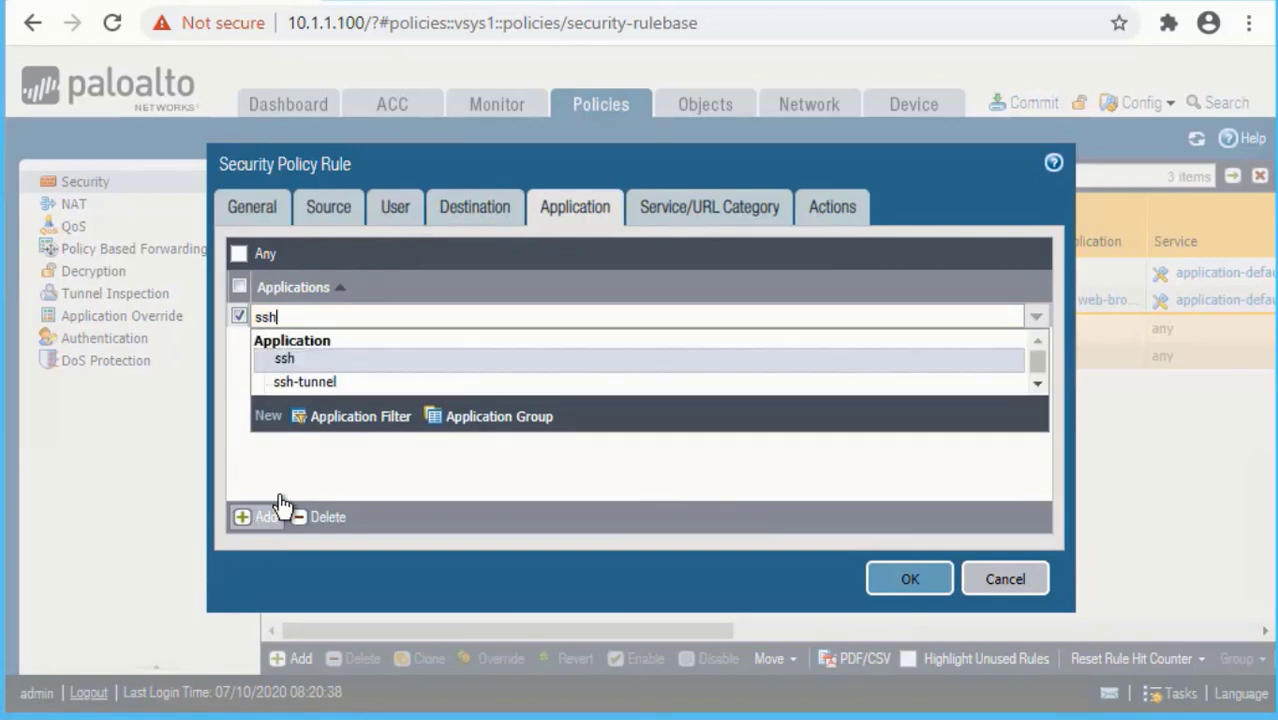
pyautogui.click(286, 360)
pyautogui.click(258, 527)
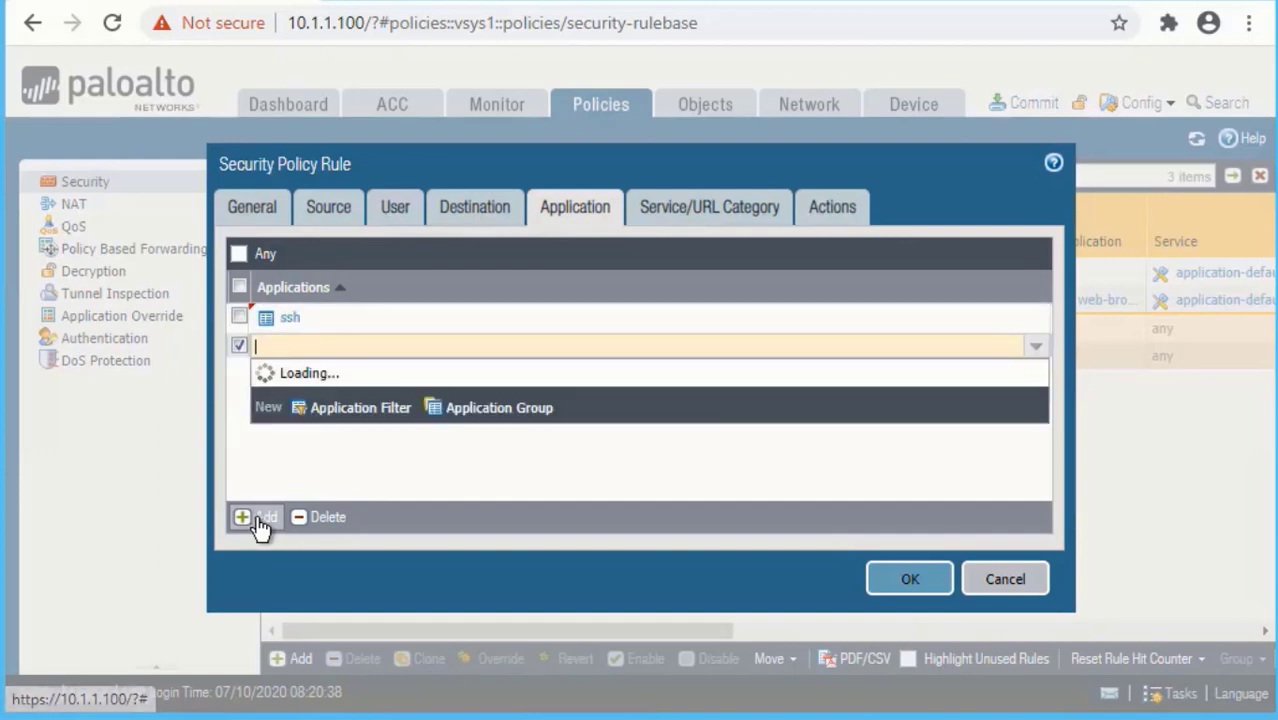
pyautogui.write('web')
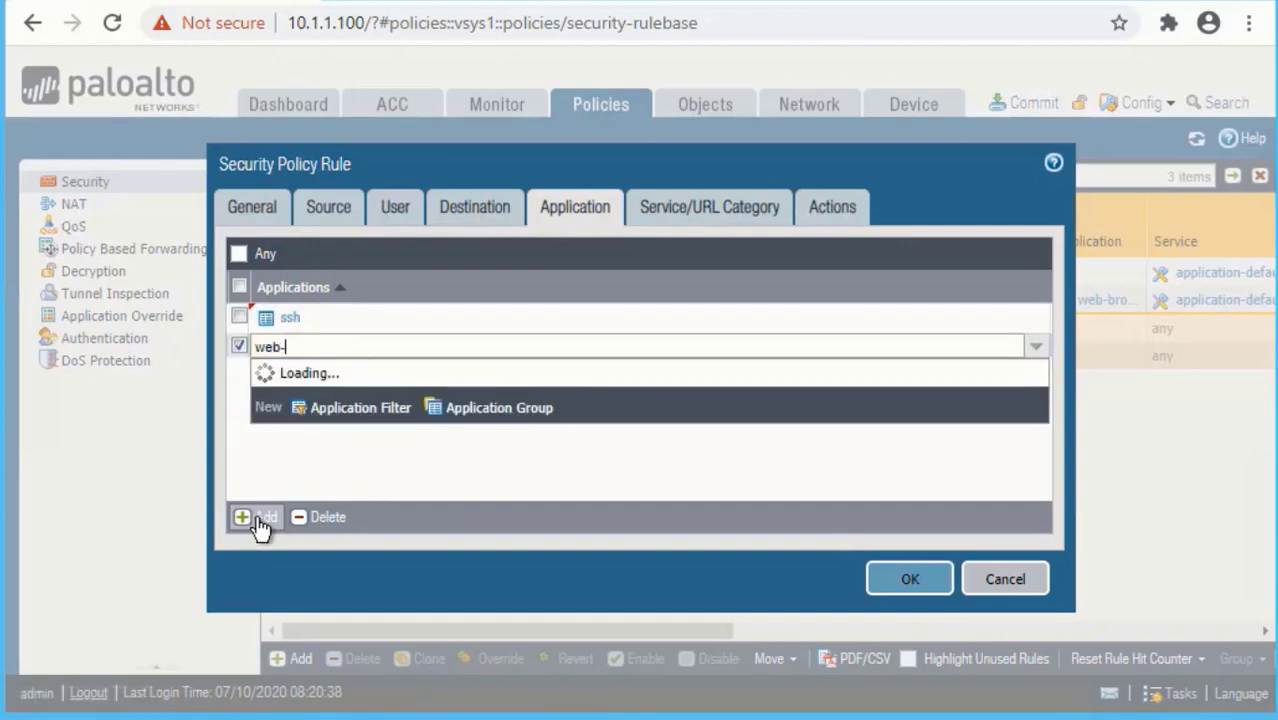
pyautogui.write('-br')
pyautogui.click(352, 391)
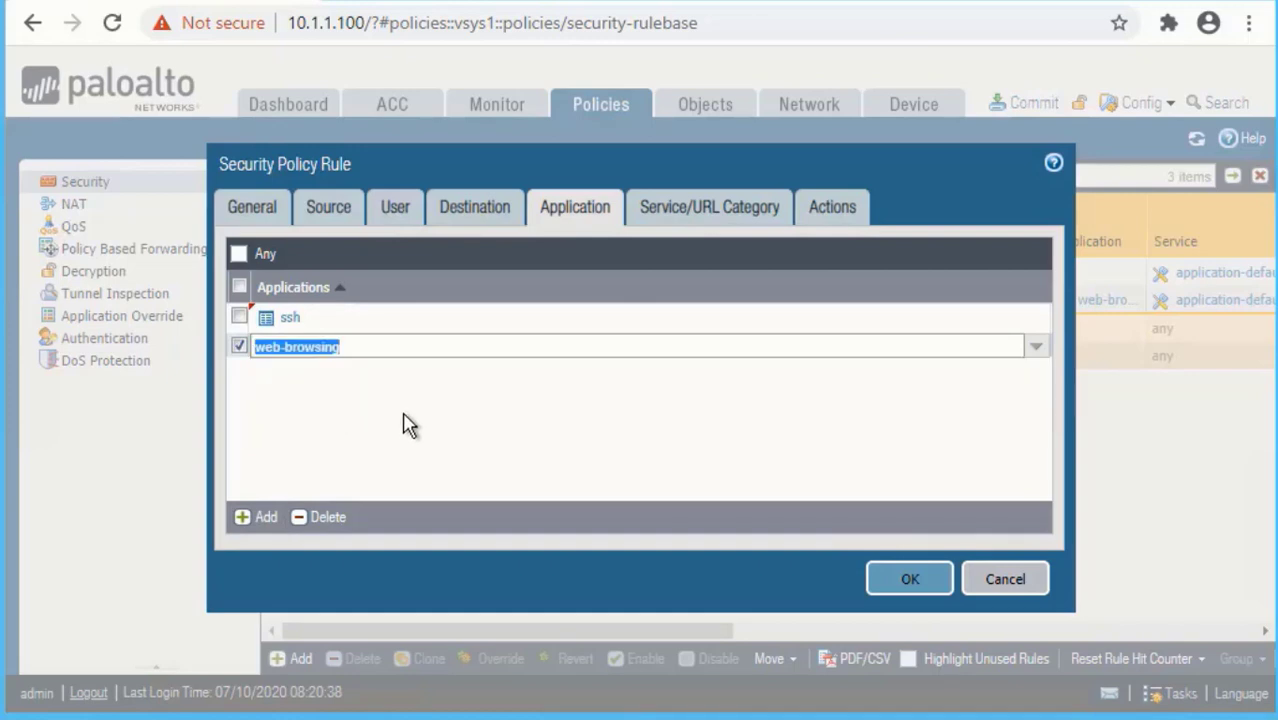
pyautogui.click(408, 424)
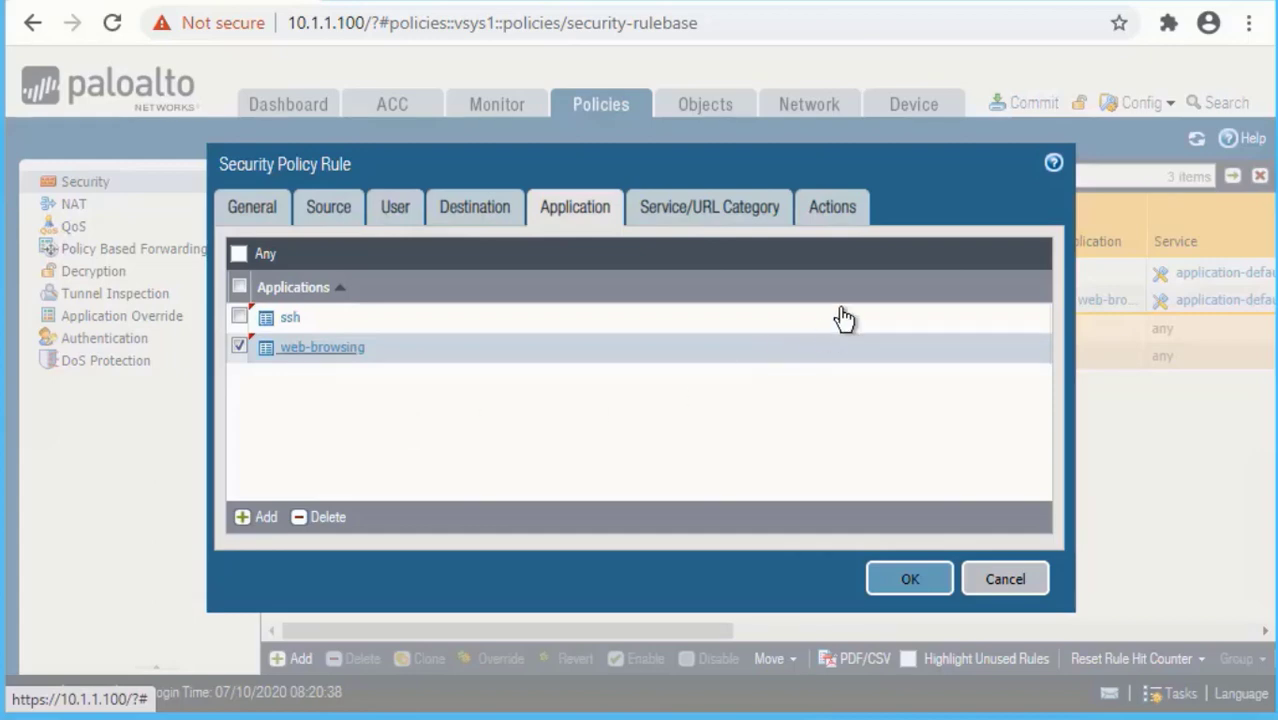
# Save the Trust-to-Web_server rule with the Allow action and commit all changes to the firewall.
pyautogui.click(838, 218)
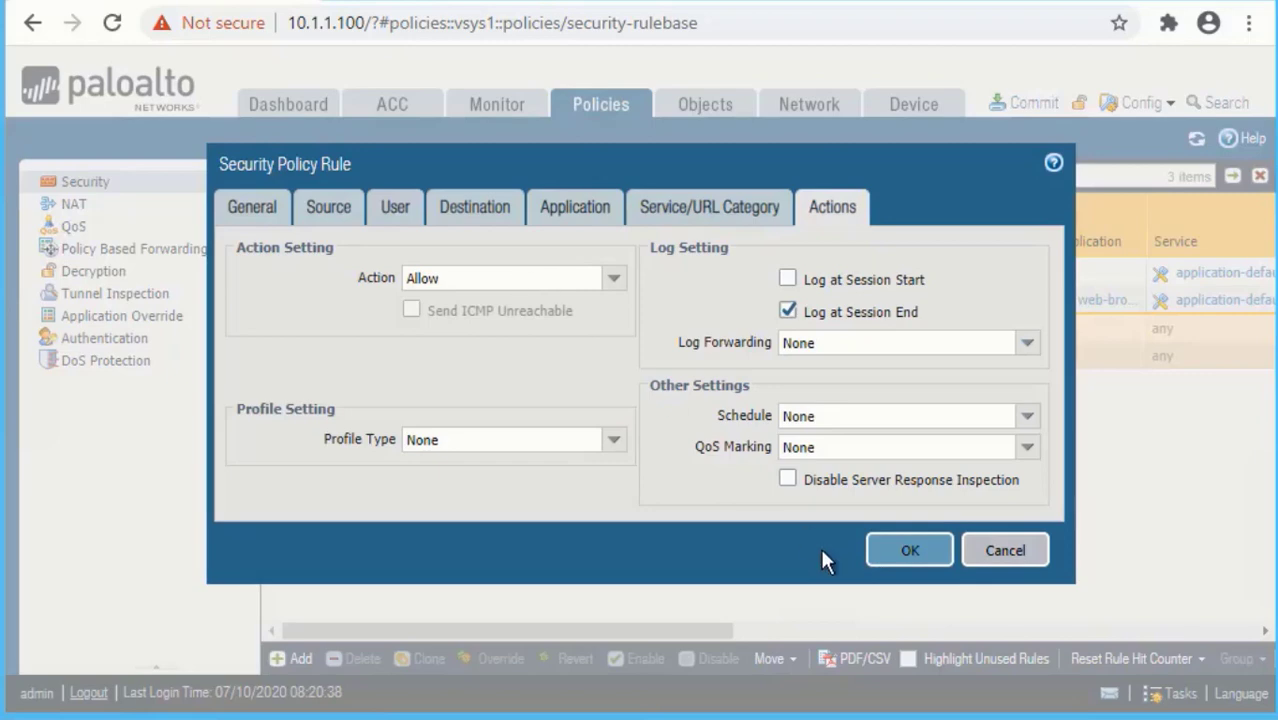
pyautogui.click(919, 551)
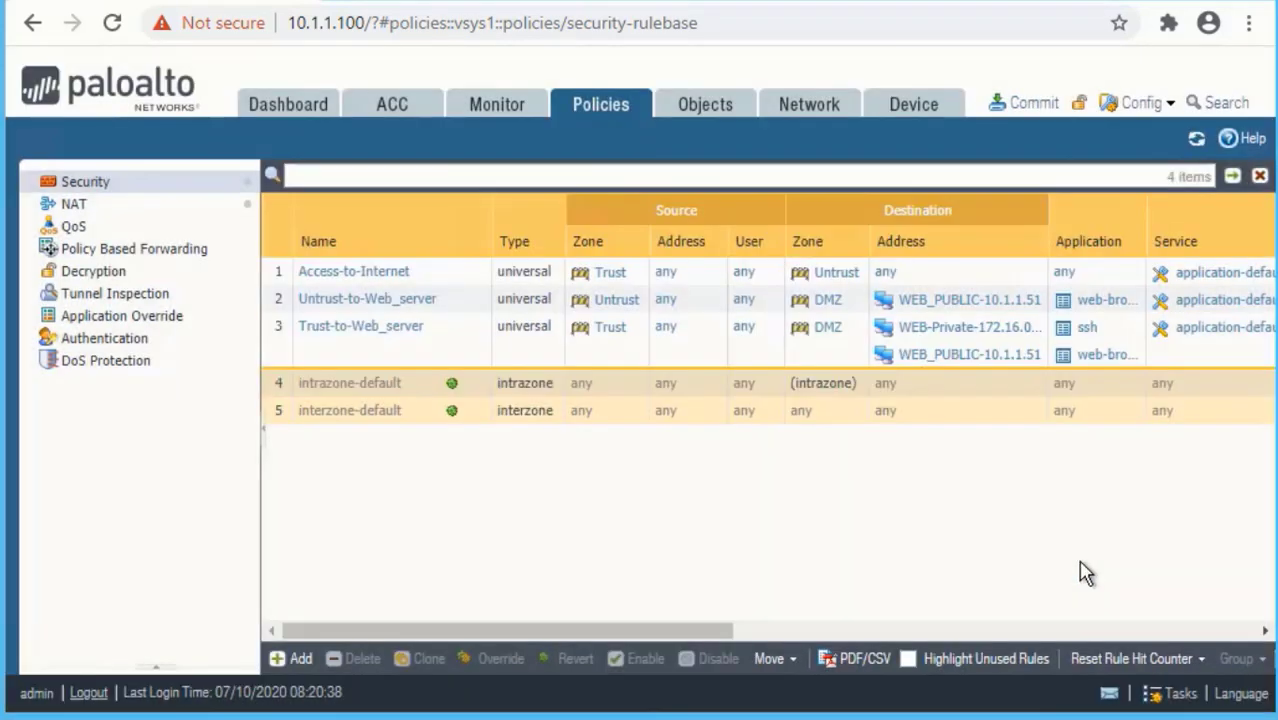
pyautogui.click(1021, 105)
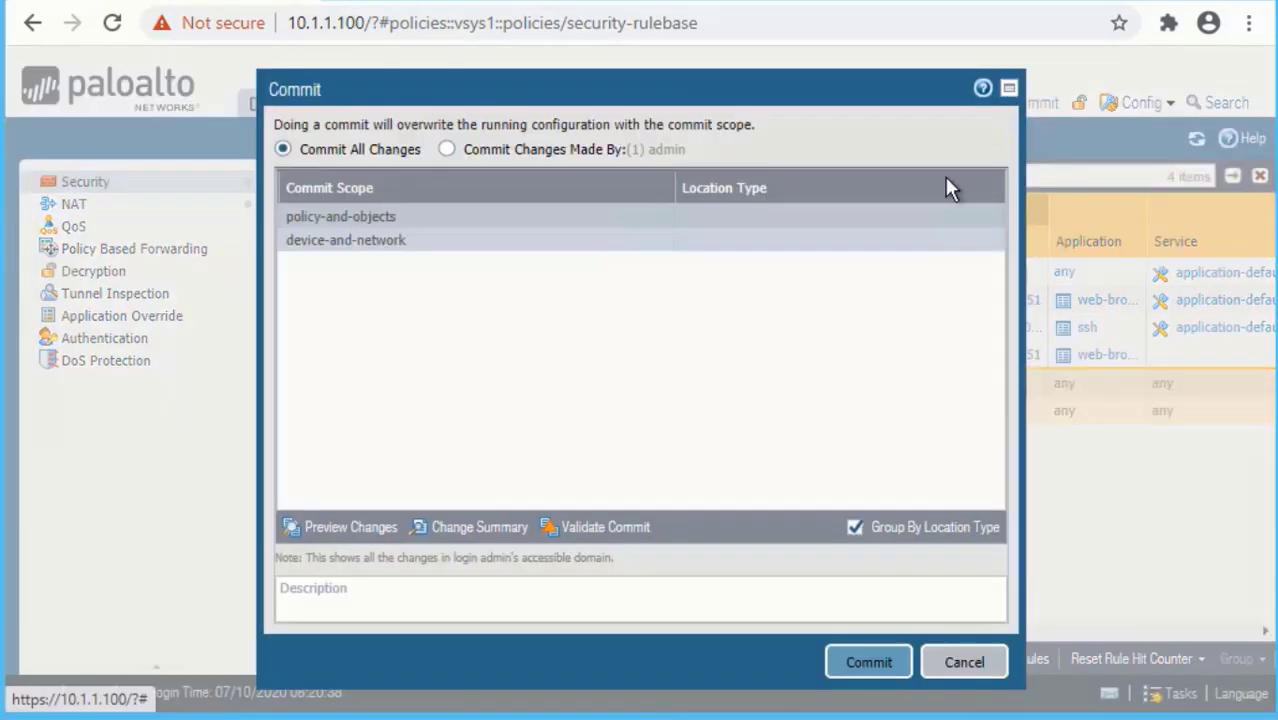
pyautogui.click(866, 662)
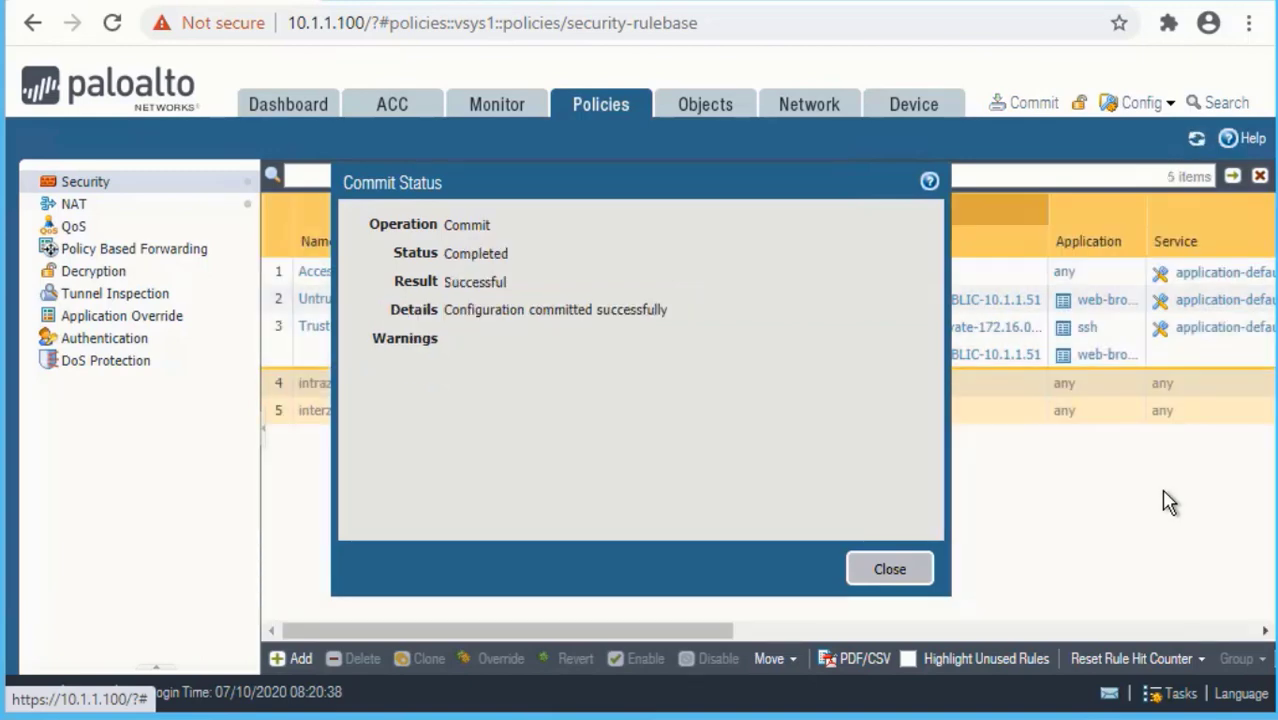
# Open an incognito browser window and load 10.1.1.51 to test access to the web server's public address.
pyautogui.hotkey('ctrl', 'shift', 'n')
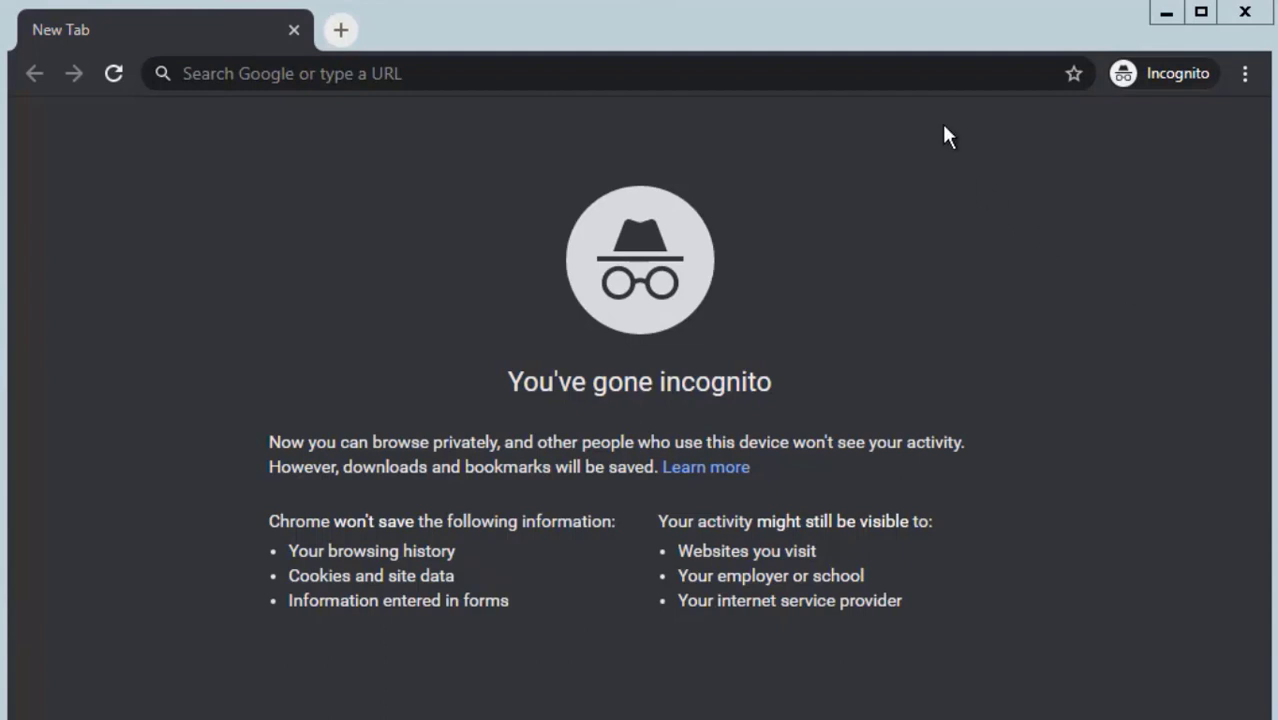
pyautogui.click(924, 76)
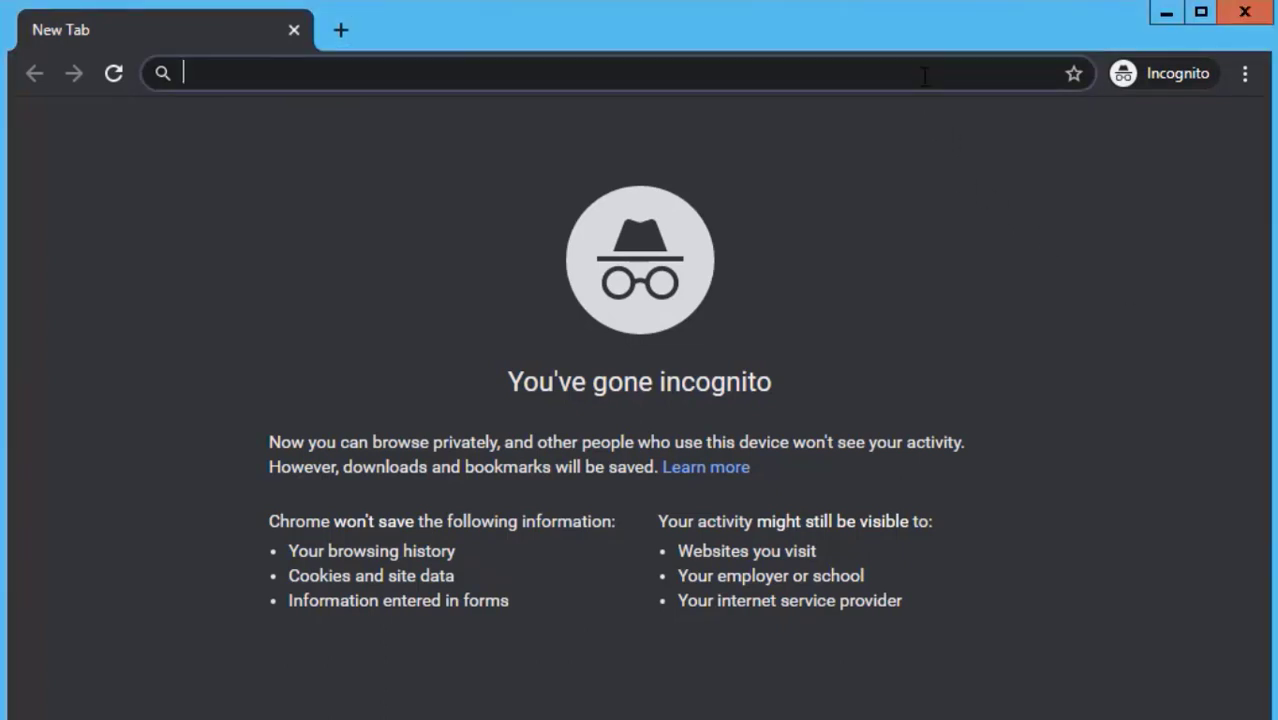
pyautogui.write('10.1.1.51')
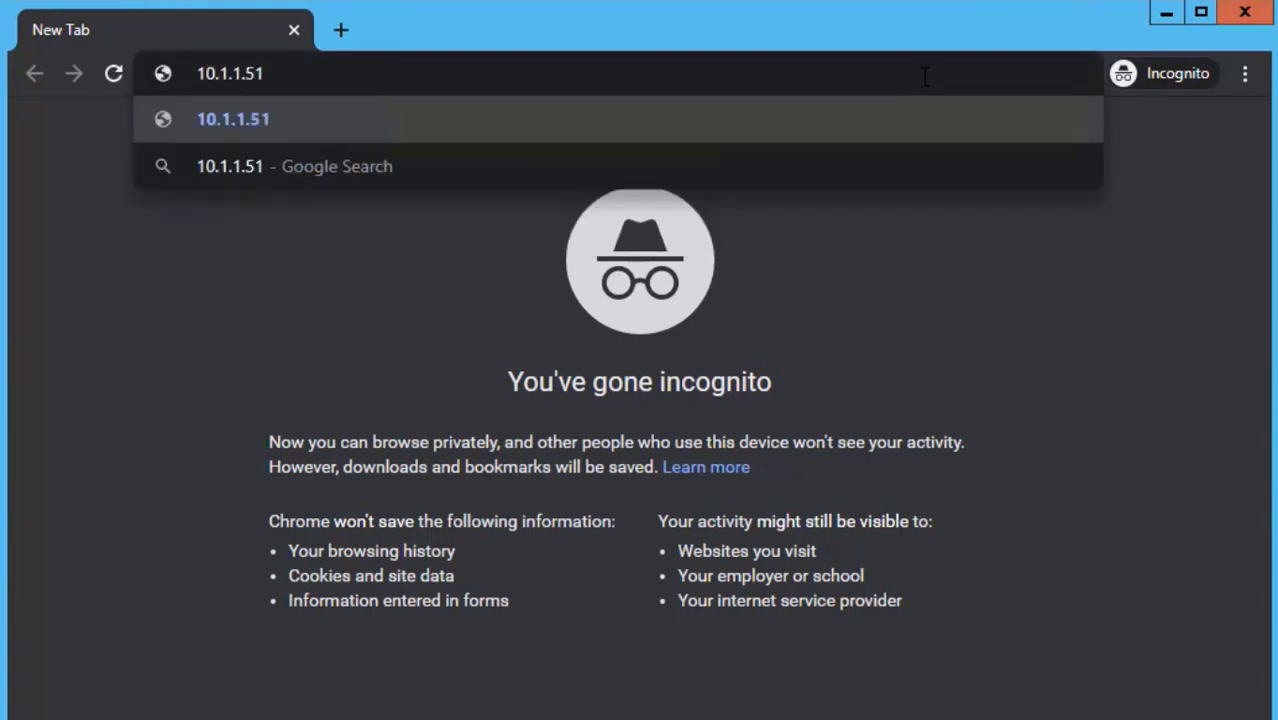
pyautogui.press('Return')
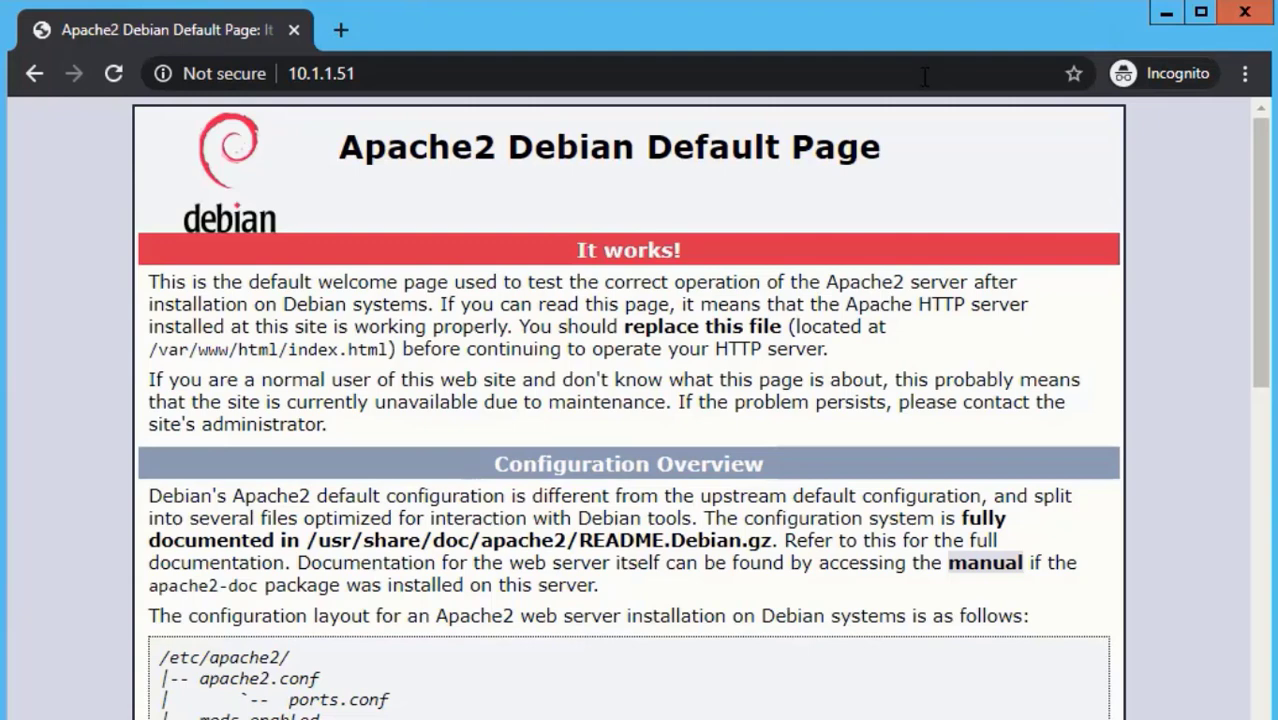